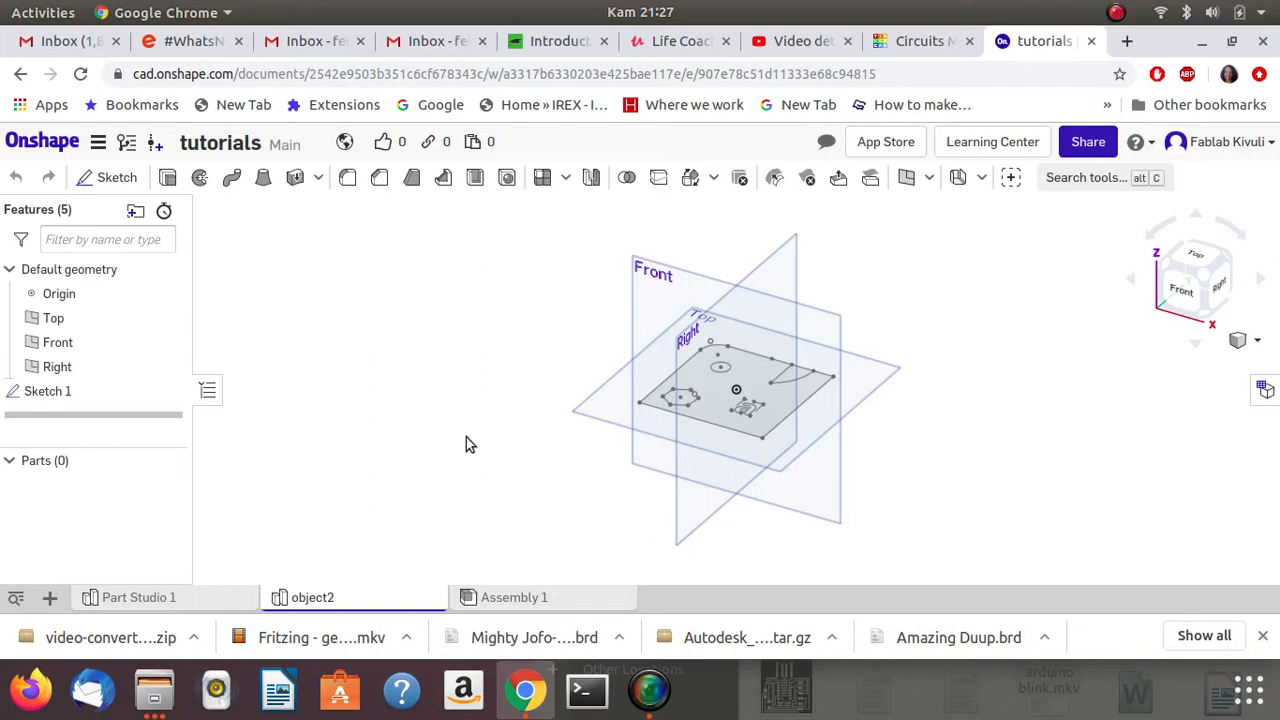
# Delete the existing Sketch 1 and start a new sketch on the Front plane.
pyautogui.rightClick(62, 395)
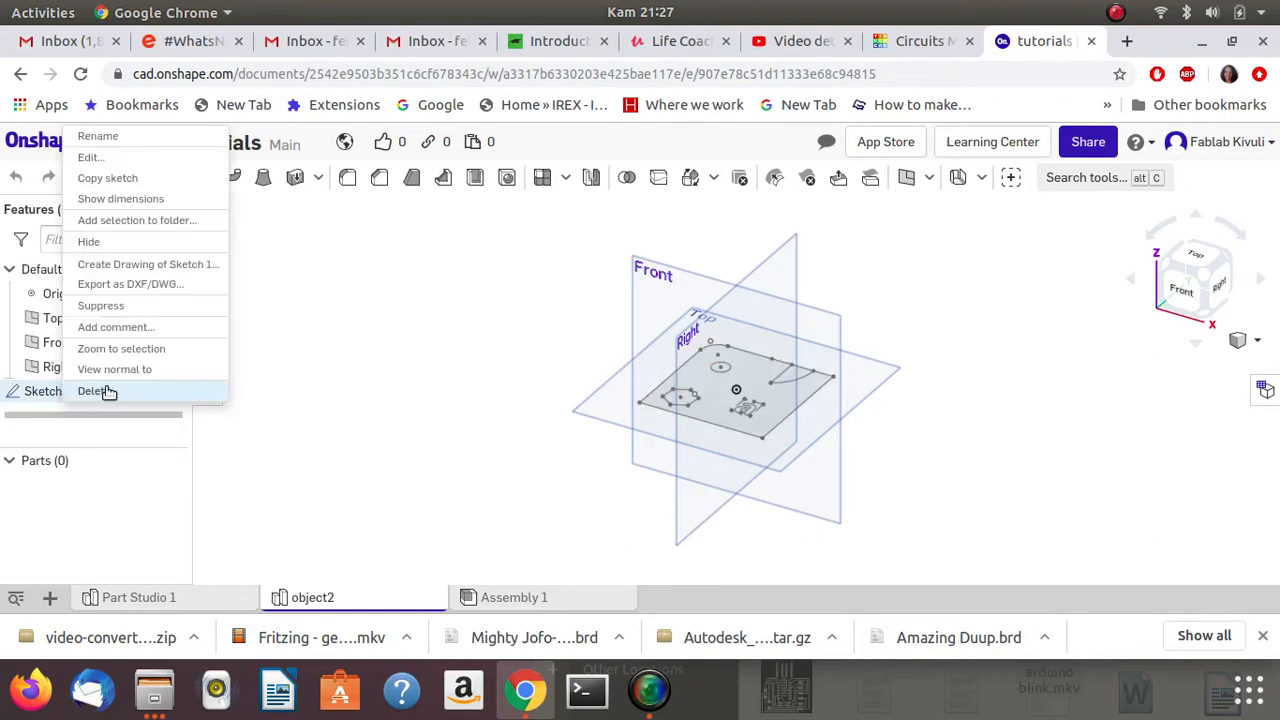
pyautogui.click(88, 391)
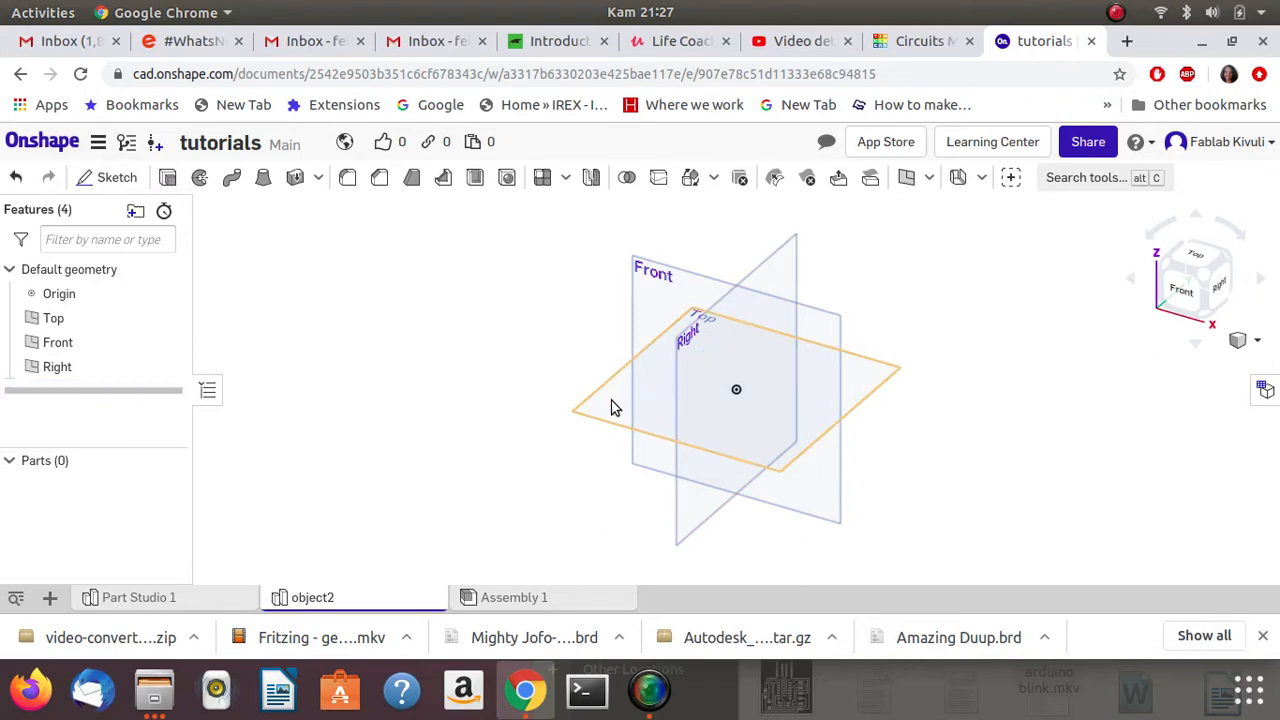
pyautogui.rightClick(650, 325)
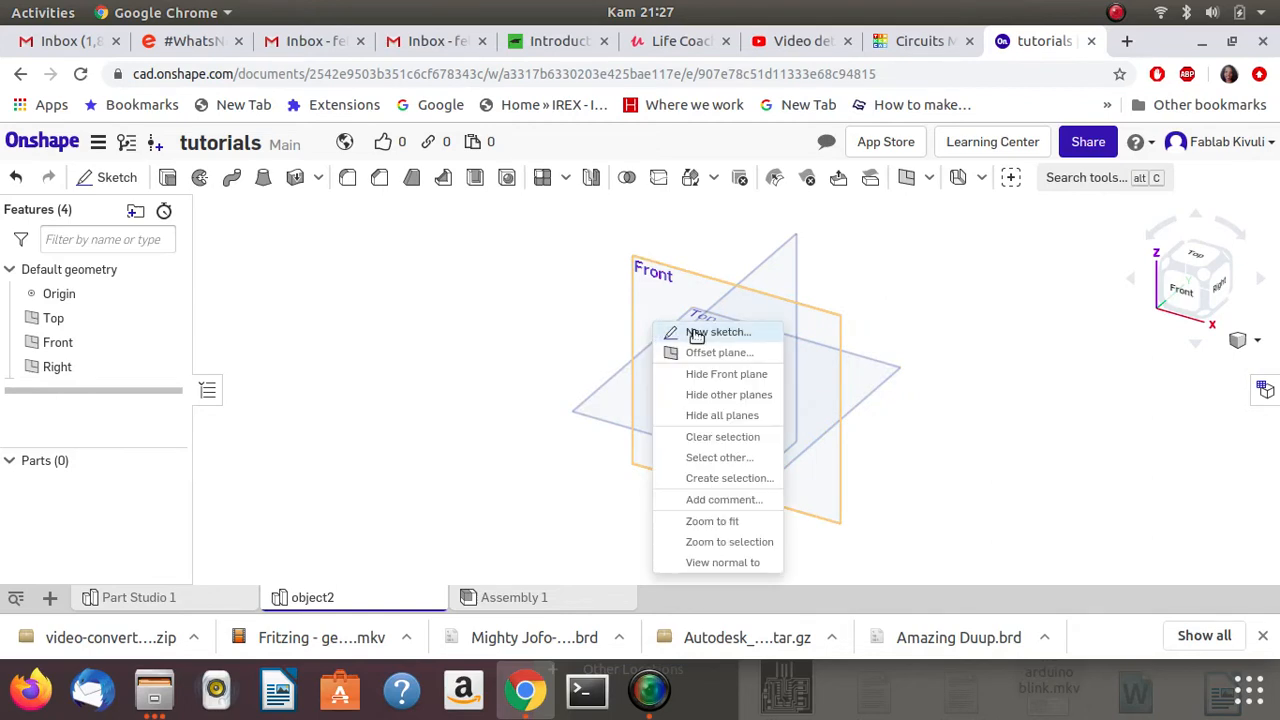
pyautogui.click(719, 563)
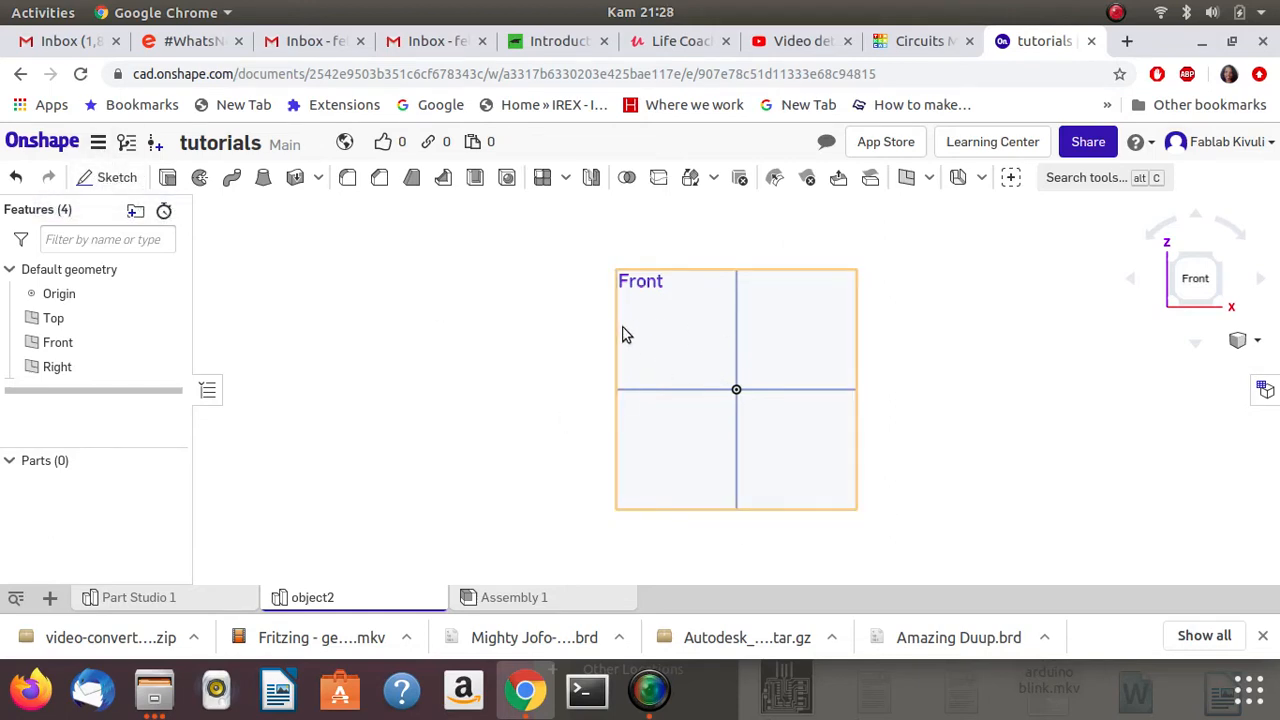
pyautogui.click(115, 177)
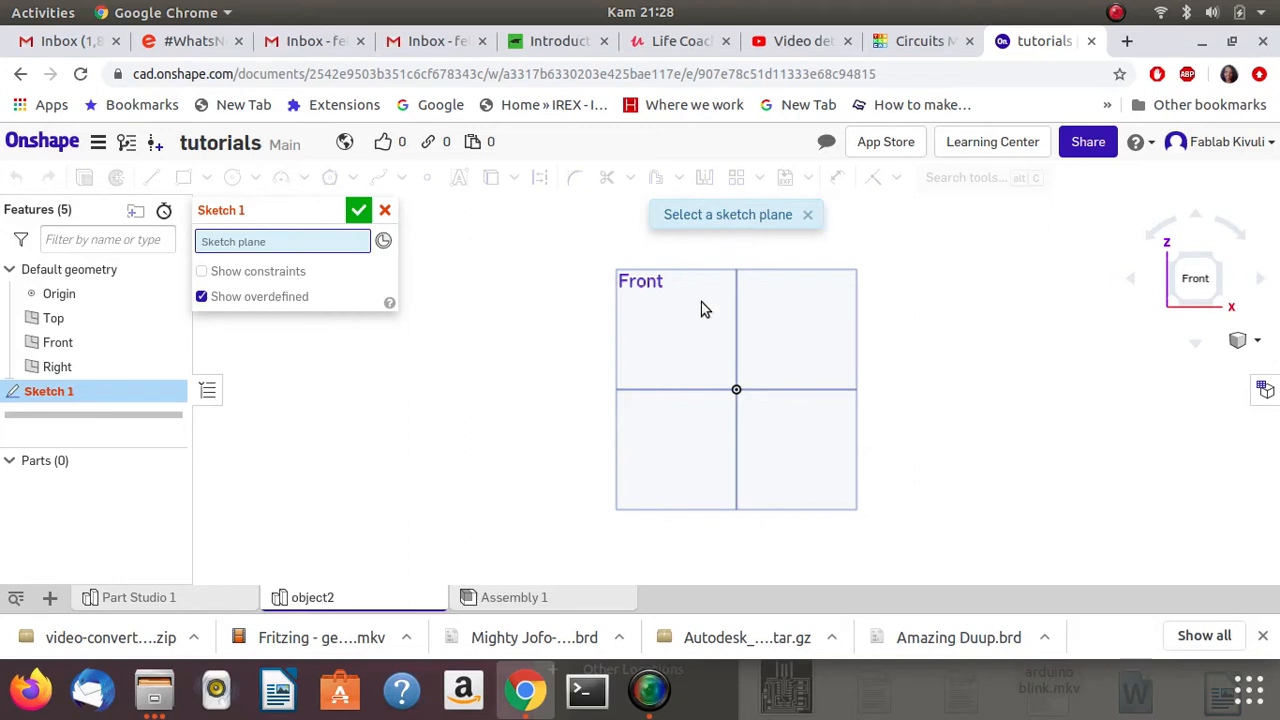
pyautogui.click(672, 372)
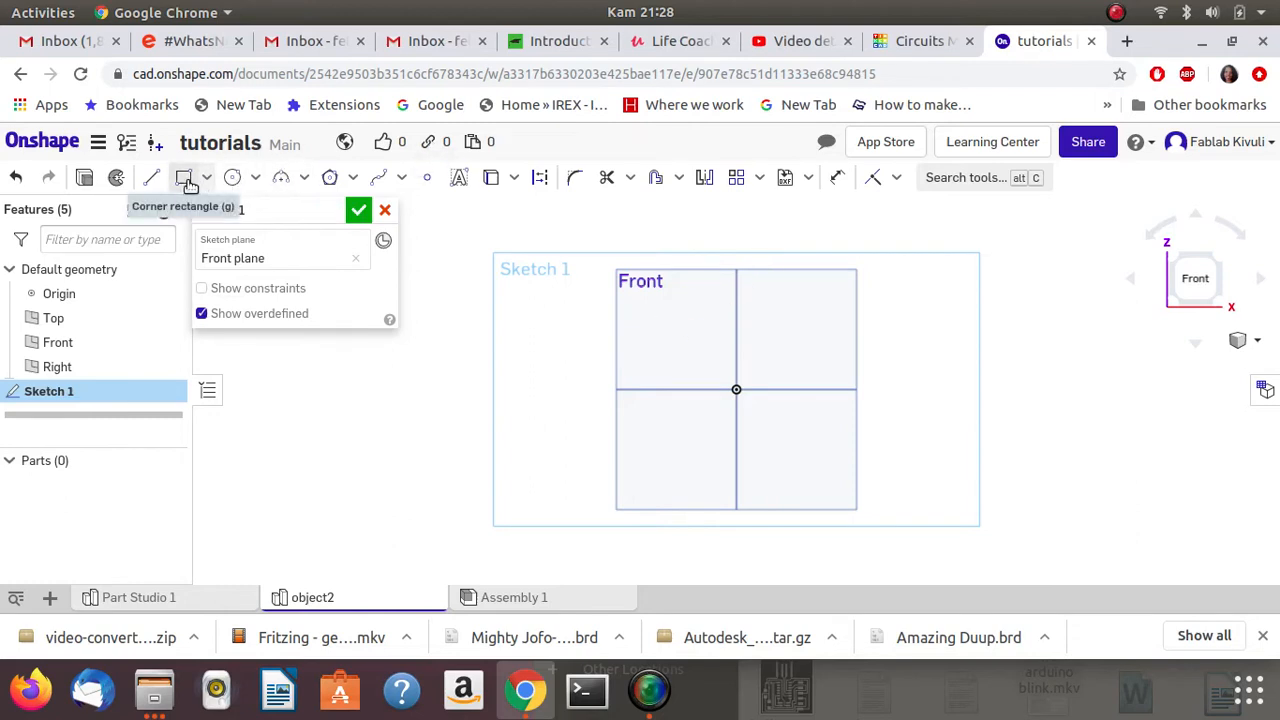
# Draw a center point rectangle about 131 mm wide and 89 mm high, centred on the origin.
pyautogui.click(205, 179)
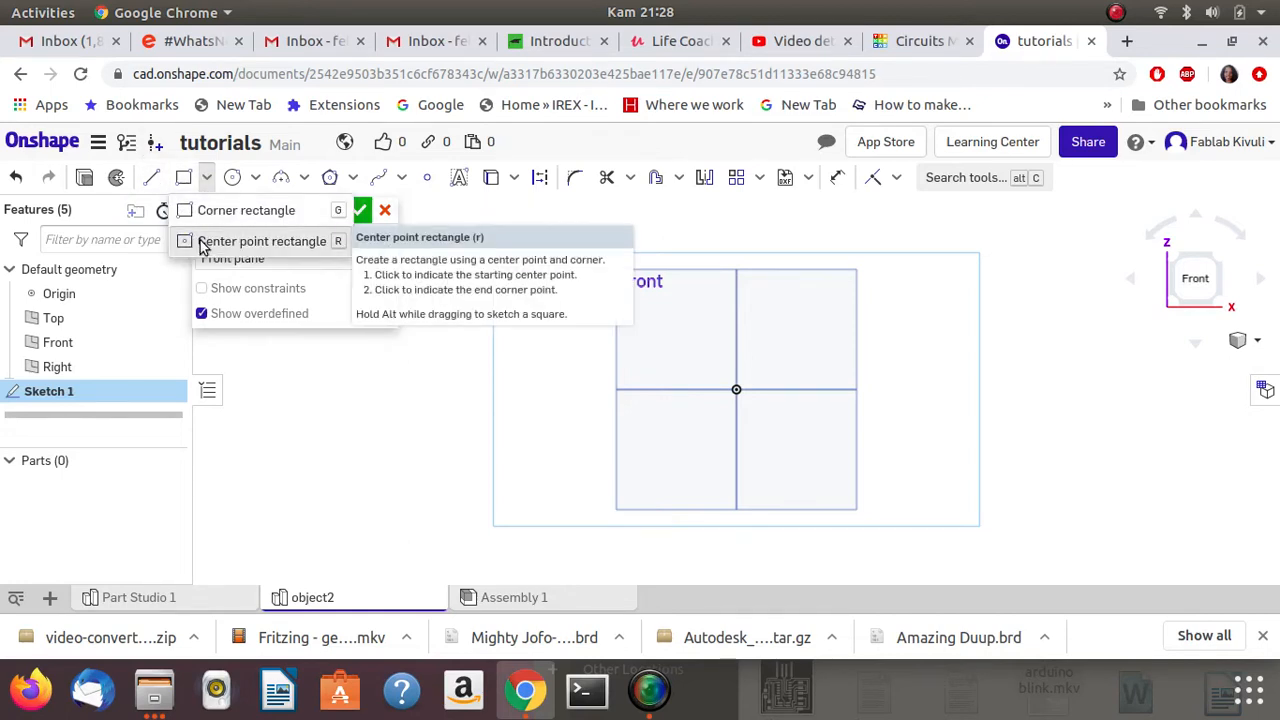
pyautogui.click(240, 241)
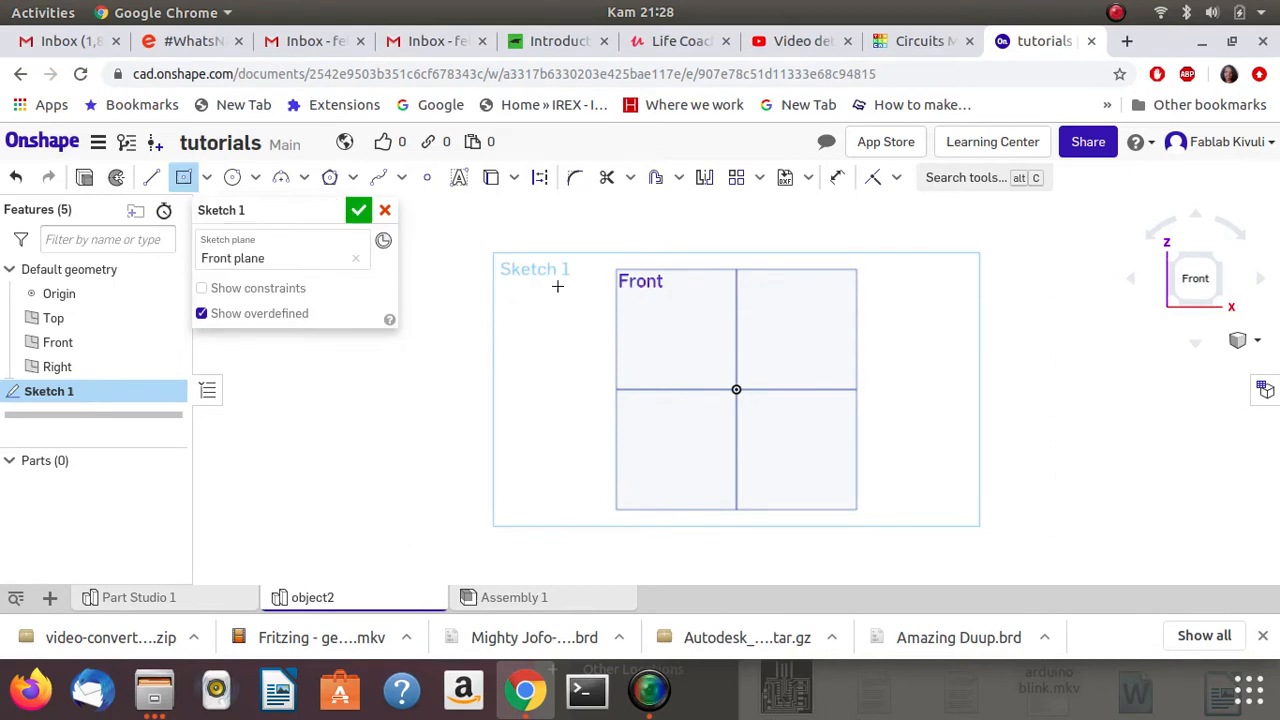
pyautogui.click(735, 389)
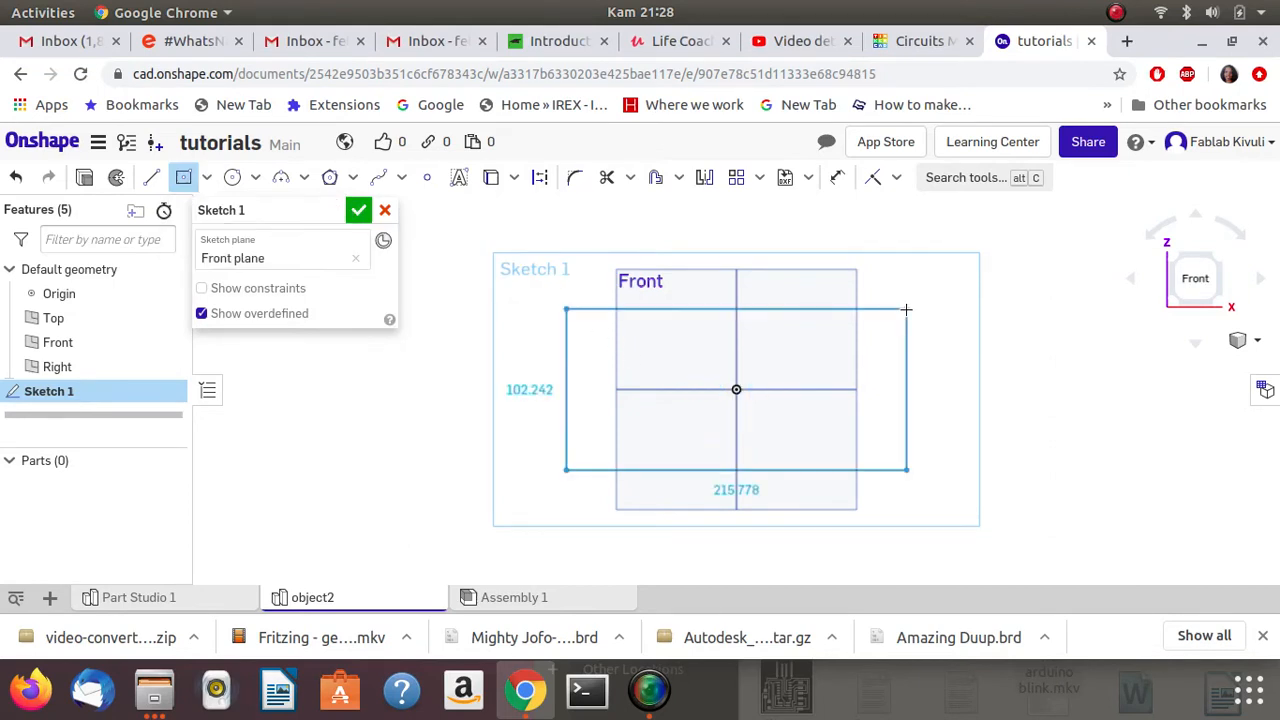
pyautogui.click(839, 320)
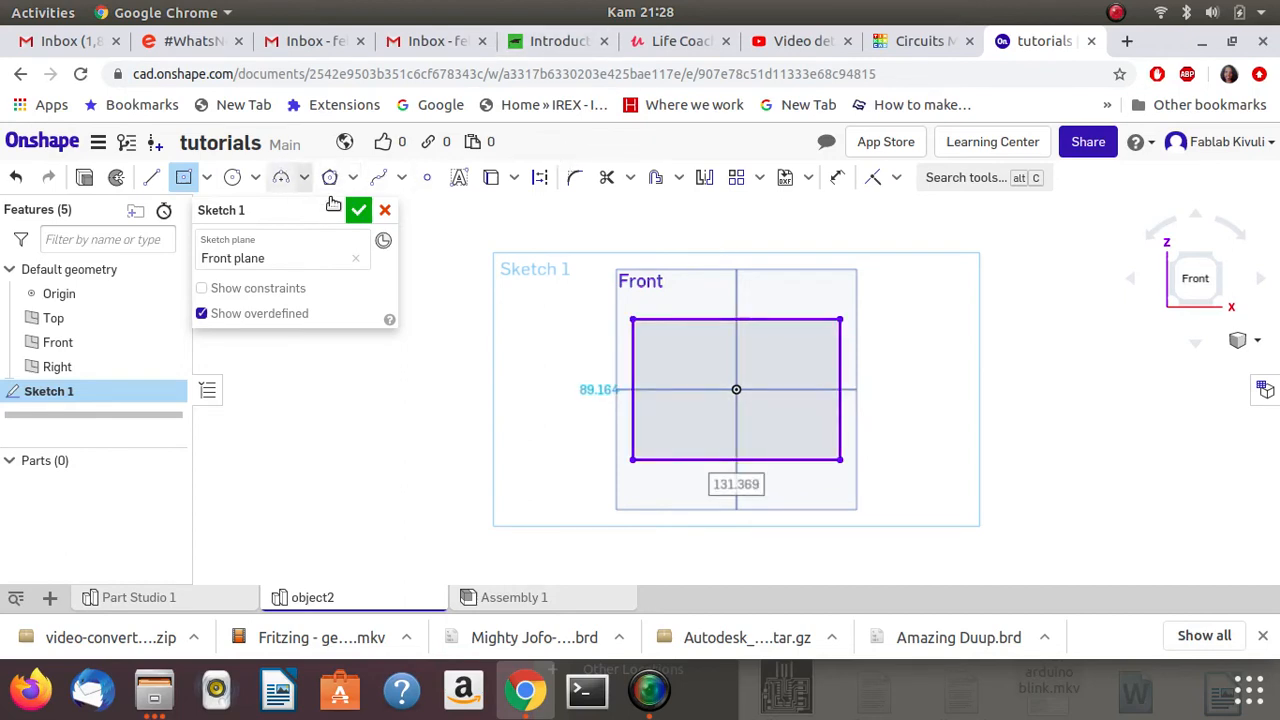
# Draw a circle about 22.7 mm in diameter inside the rectangle near its upper-left corner.
pyautogui.click(231, 179)
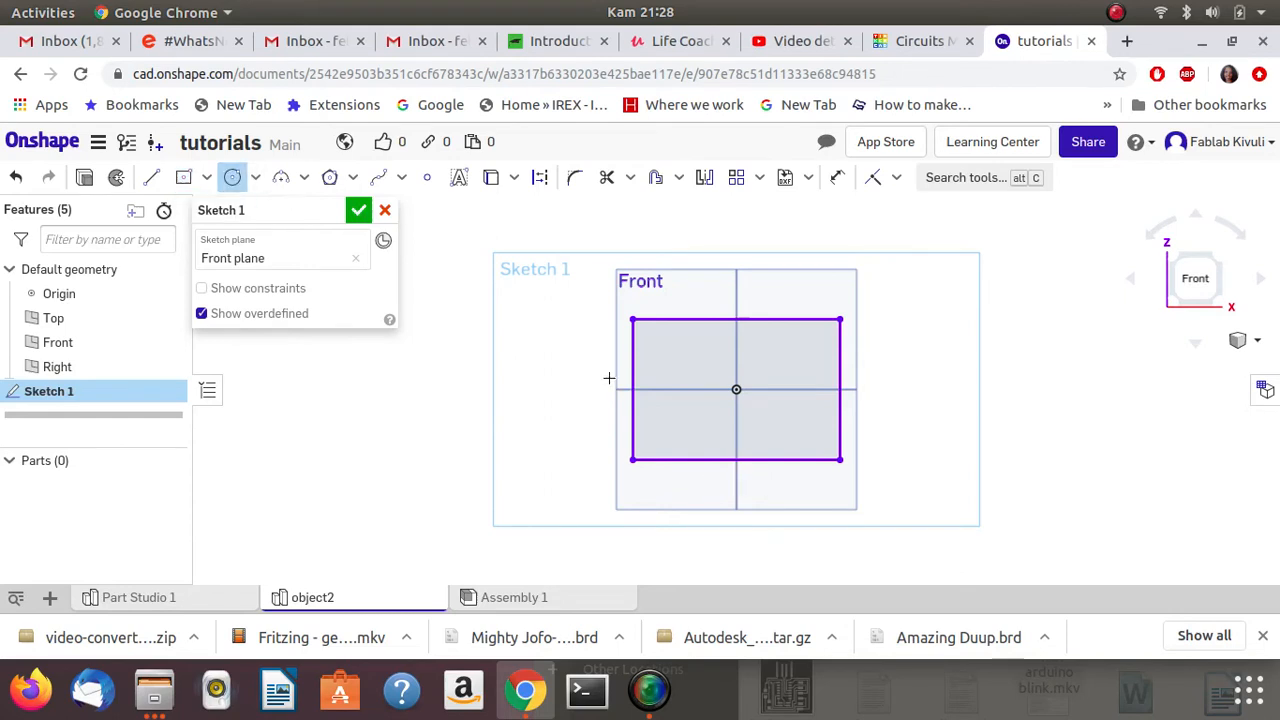
pyautogui.click(677, 352)
pyautogui.click(693, 352)
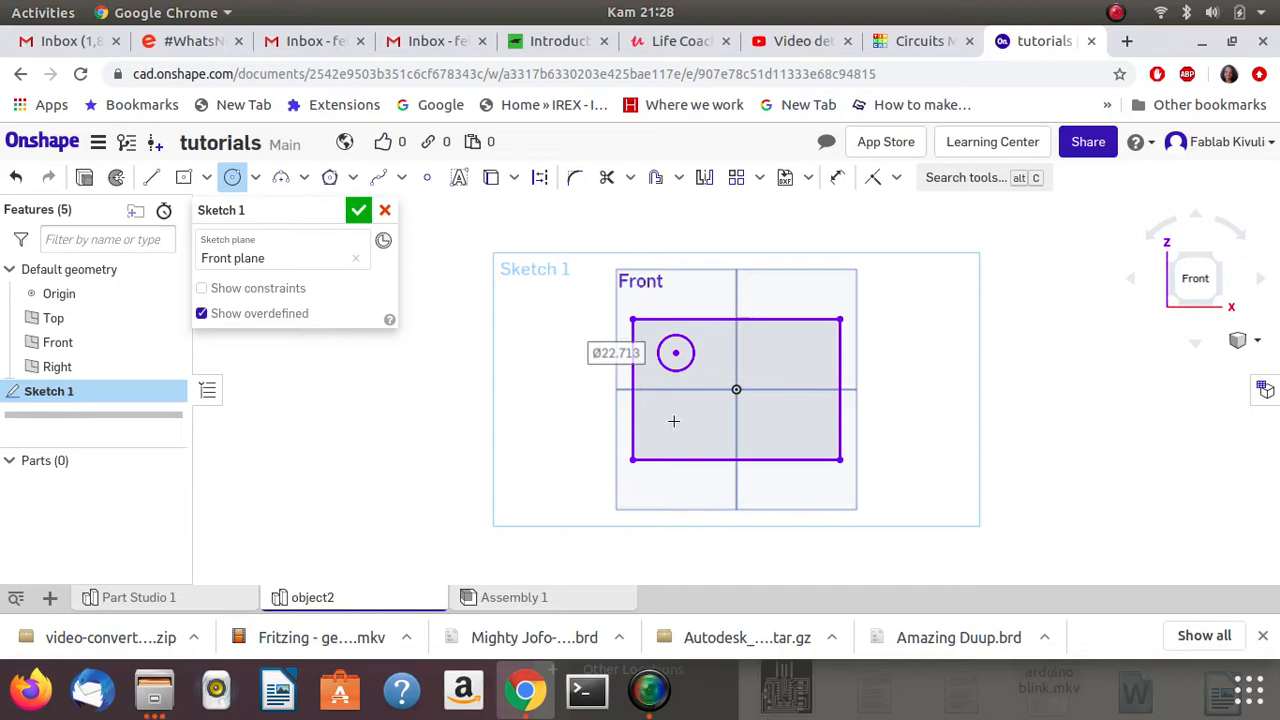
pyautogui.click(685, 370)
# Mirror the circle across the horizontal Top plane line to make a matching one in the rectangle's lower half.
pyautogui.click(705, 180)
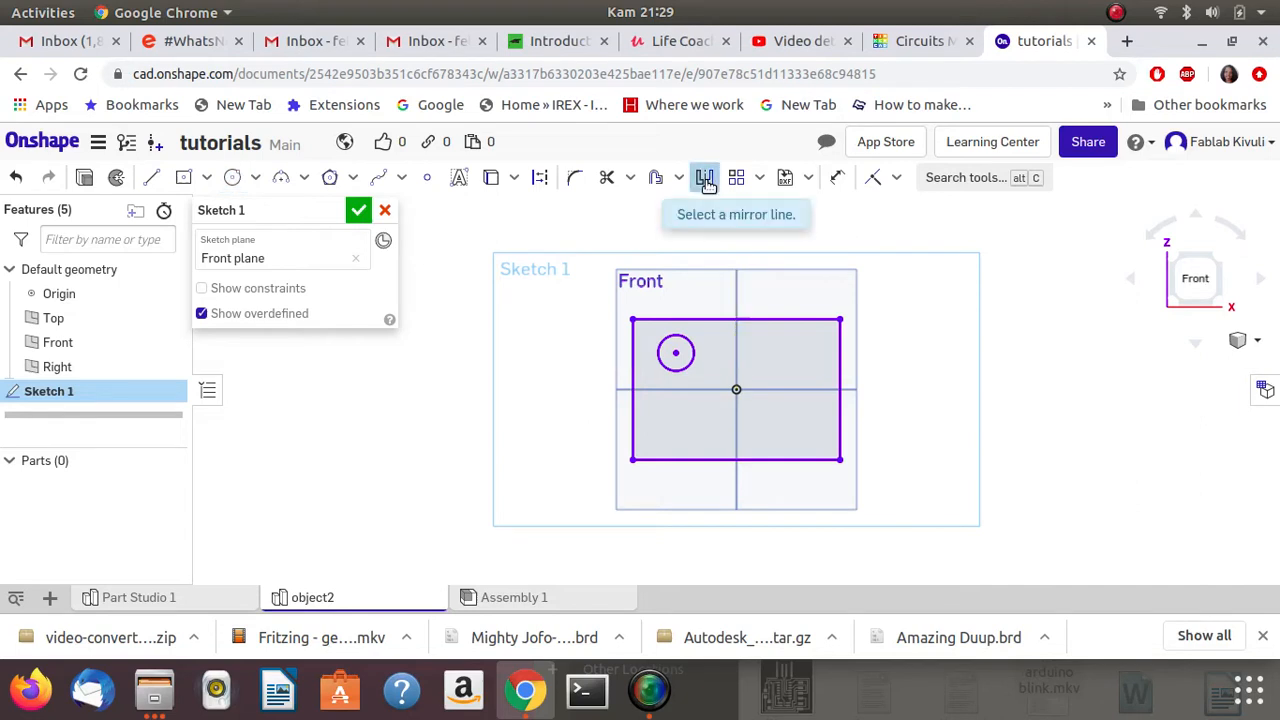
pyautogui.click(657, 389)
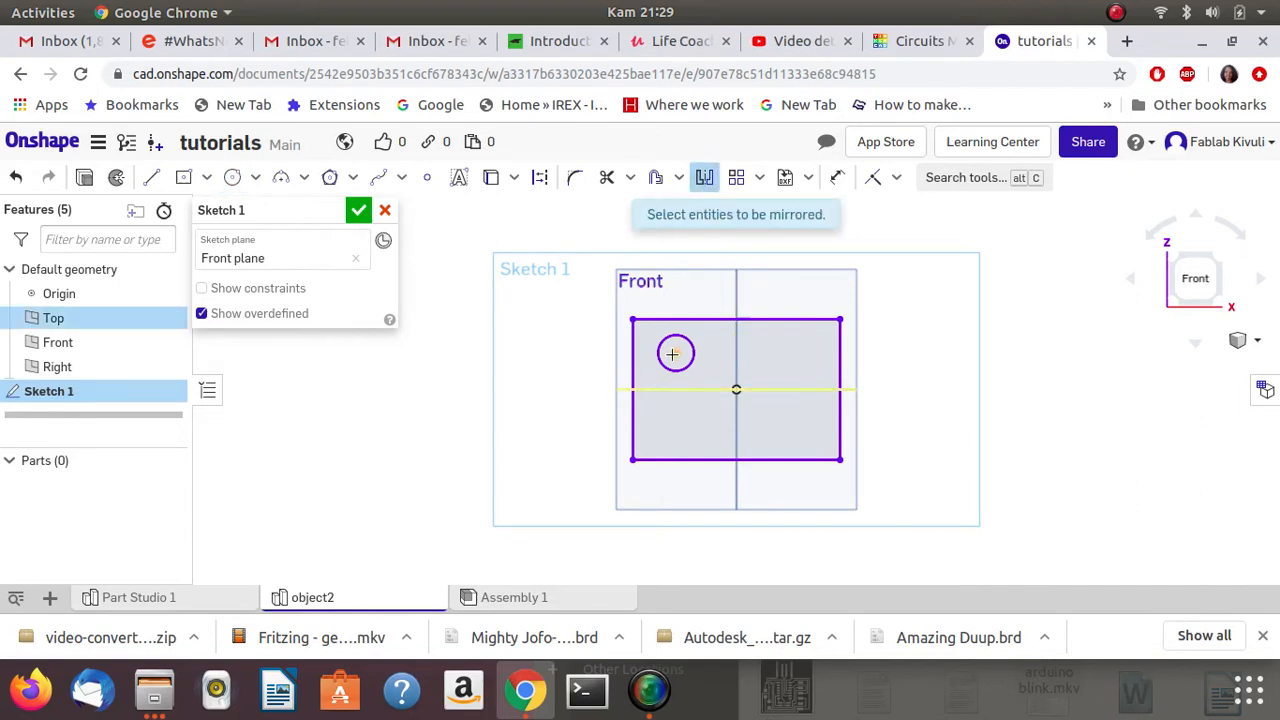
pyautogui.click(664, 367)
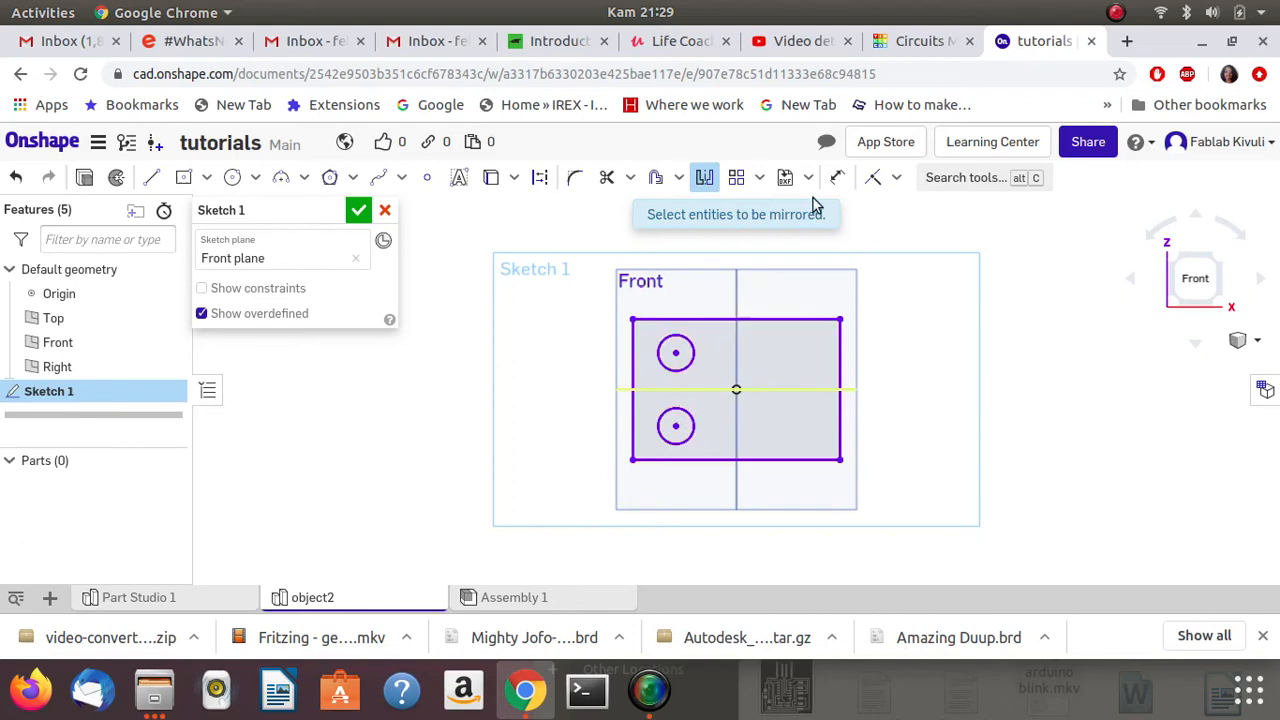
# Dimension the upper circle's diameter, try a value of 10 mm, and undo that value change.
pyautogui.click(837, 177)
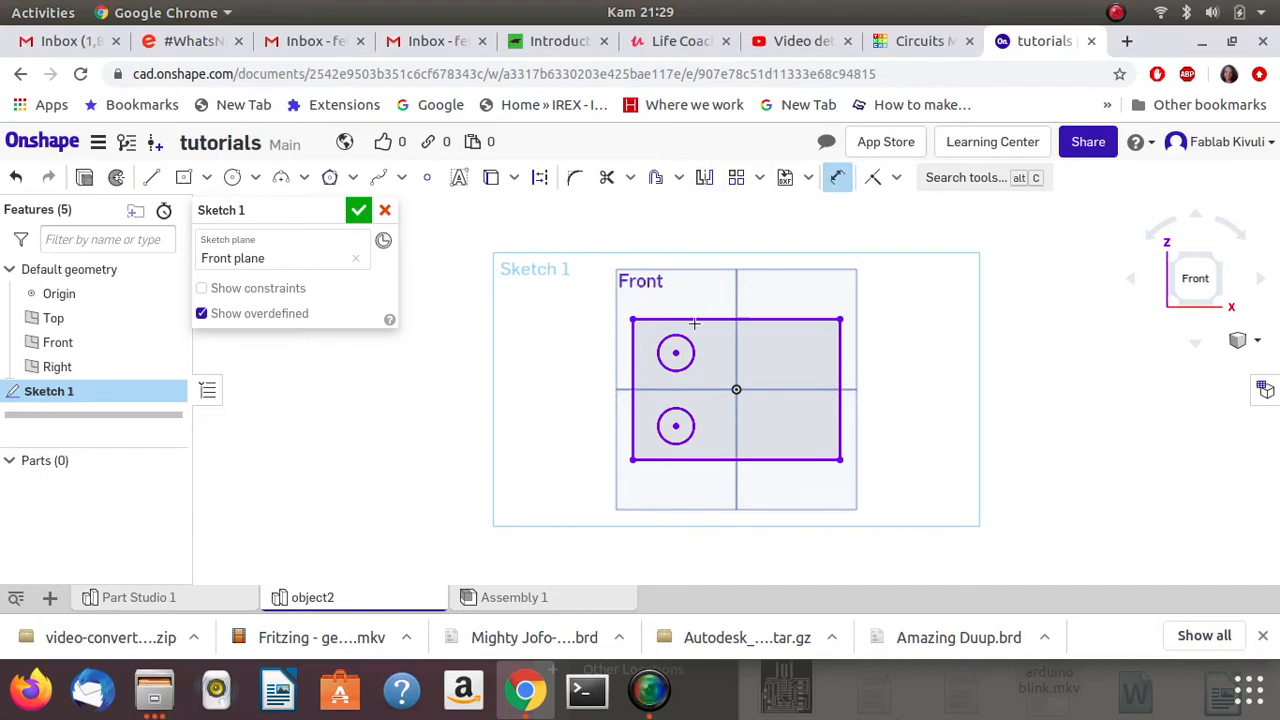
pyautogui.click(690, 340)
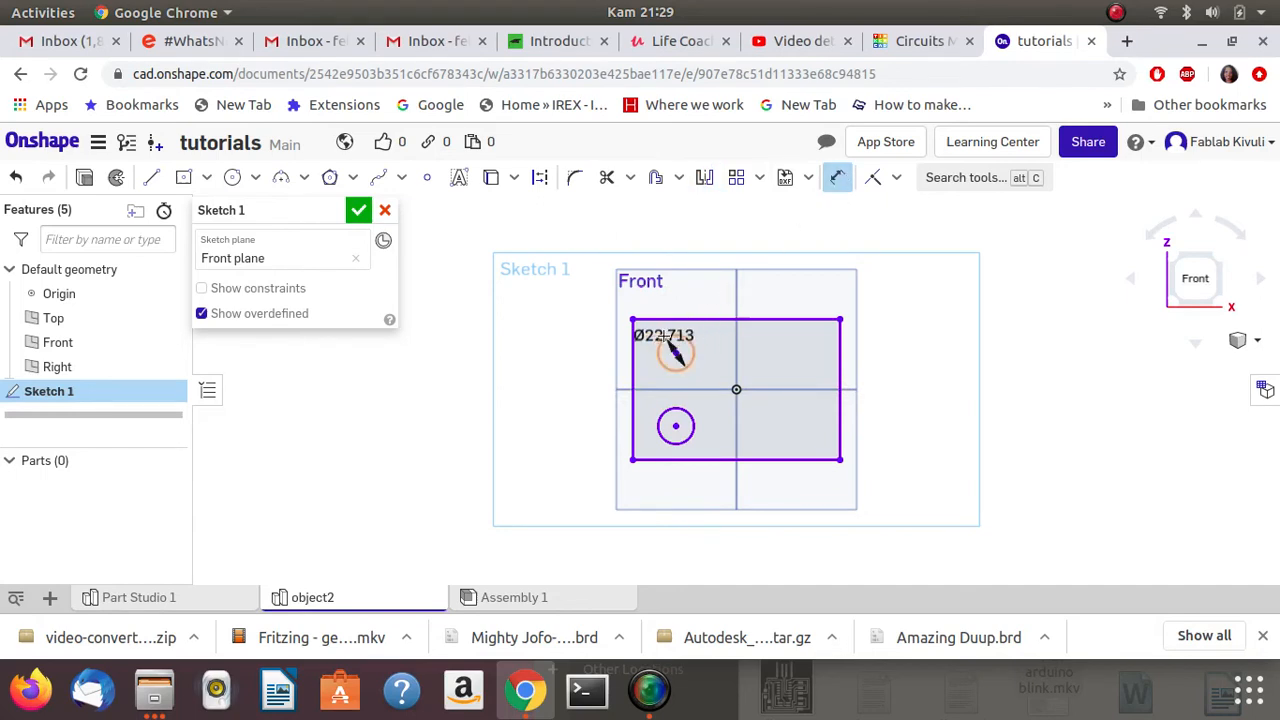
pyautogui.click(700, 336)
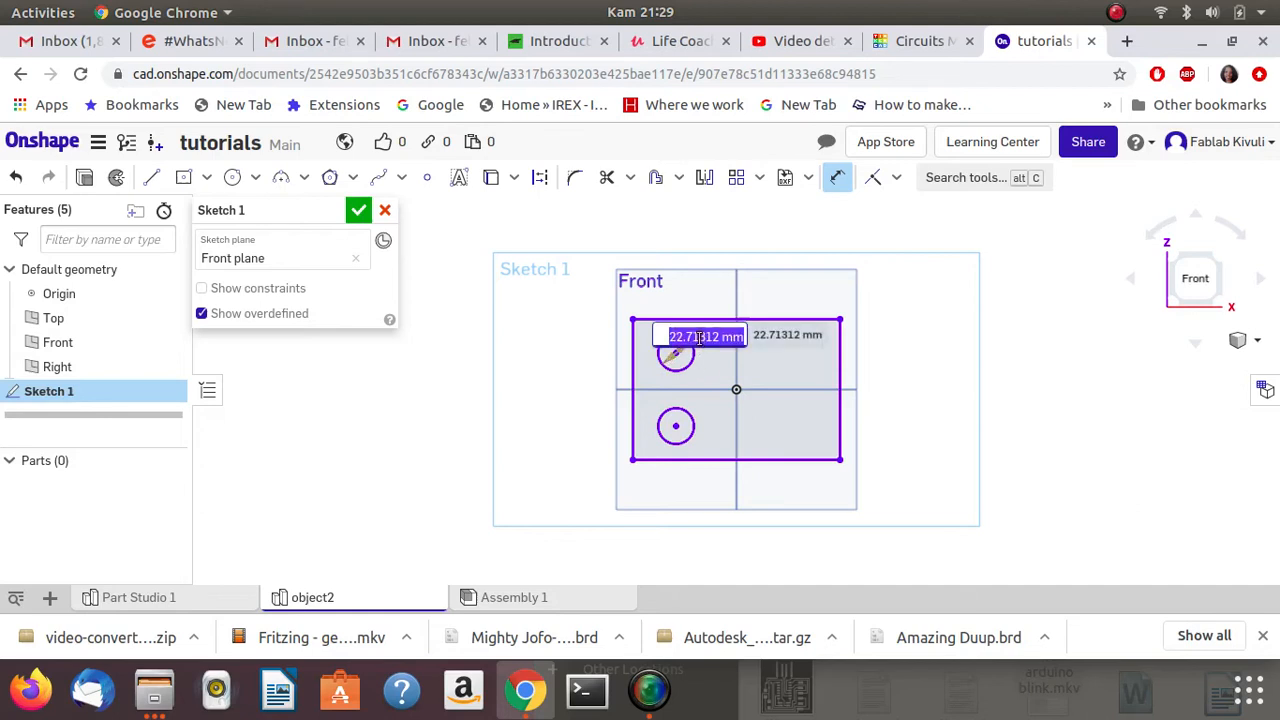
pyautogui.write('10')
pyautogui.press('Return')
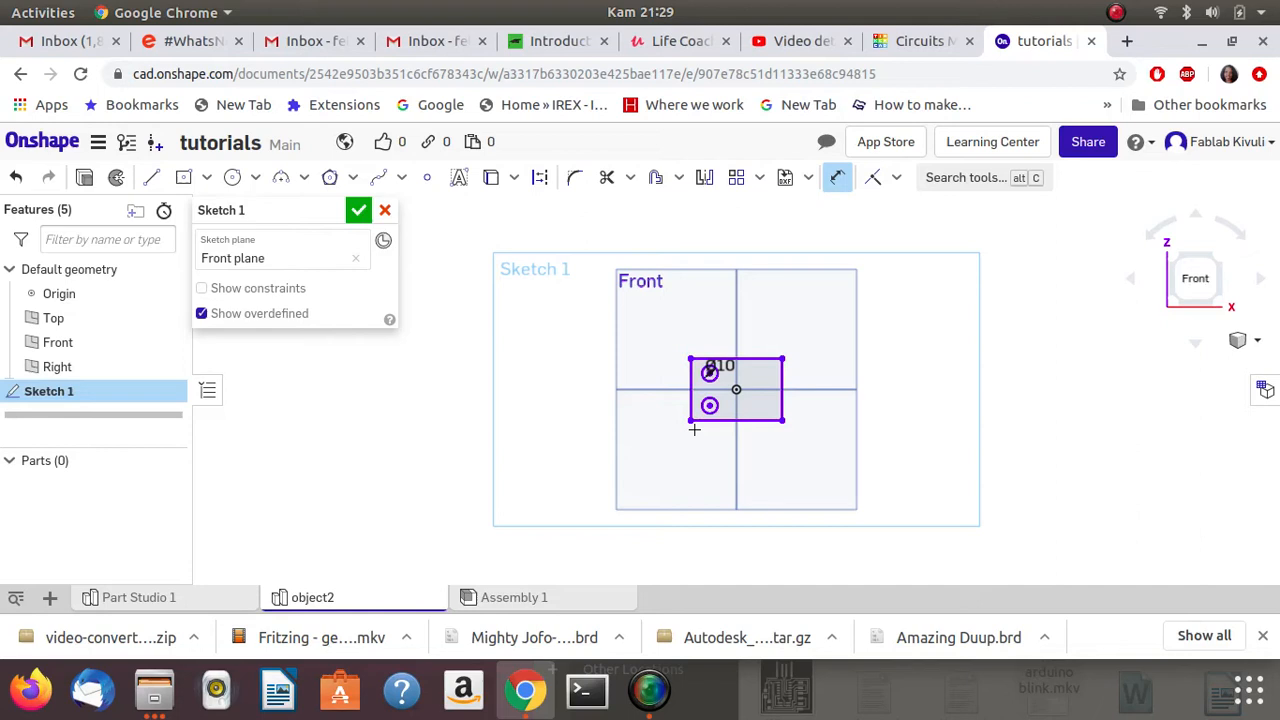
pyautogui.hotkey('ctrl', 'z')
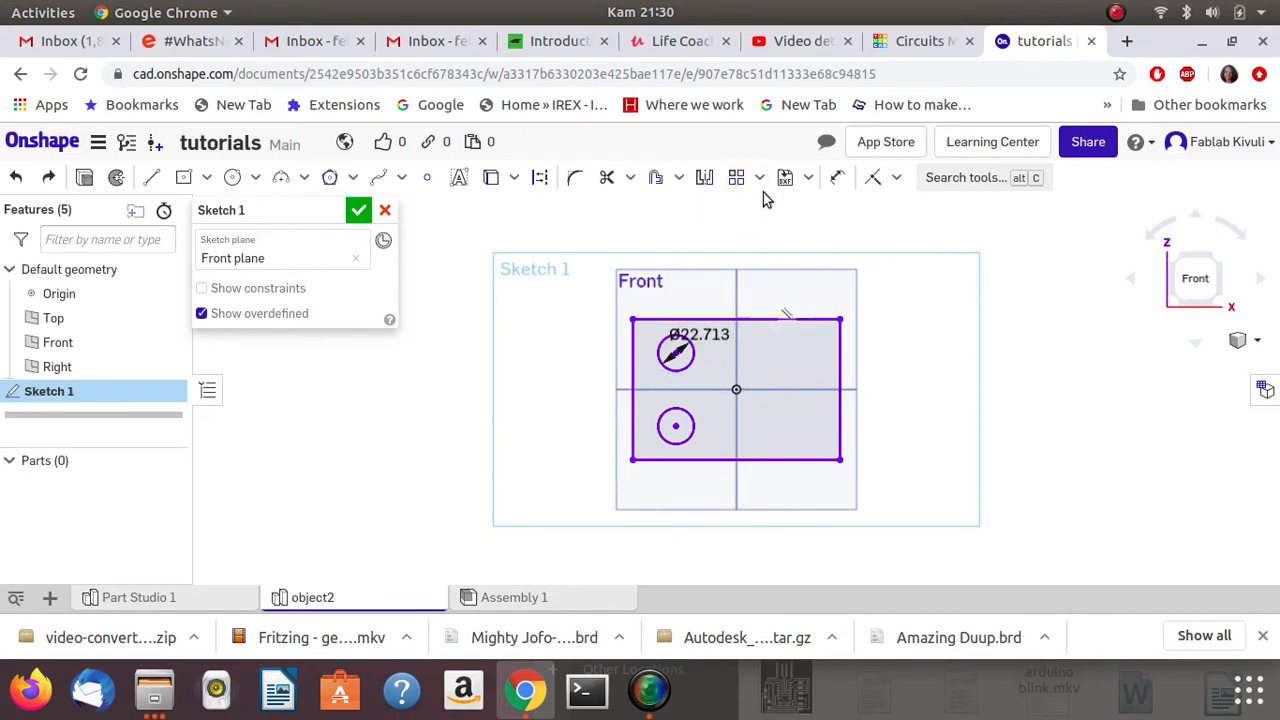
# Fillet the rectangle's upper-left and lower-left corners with a 10 mm radius.
pyautogui.click(576, 180)
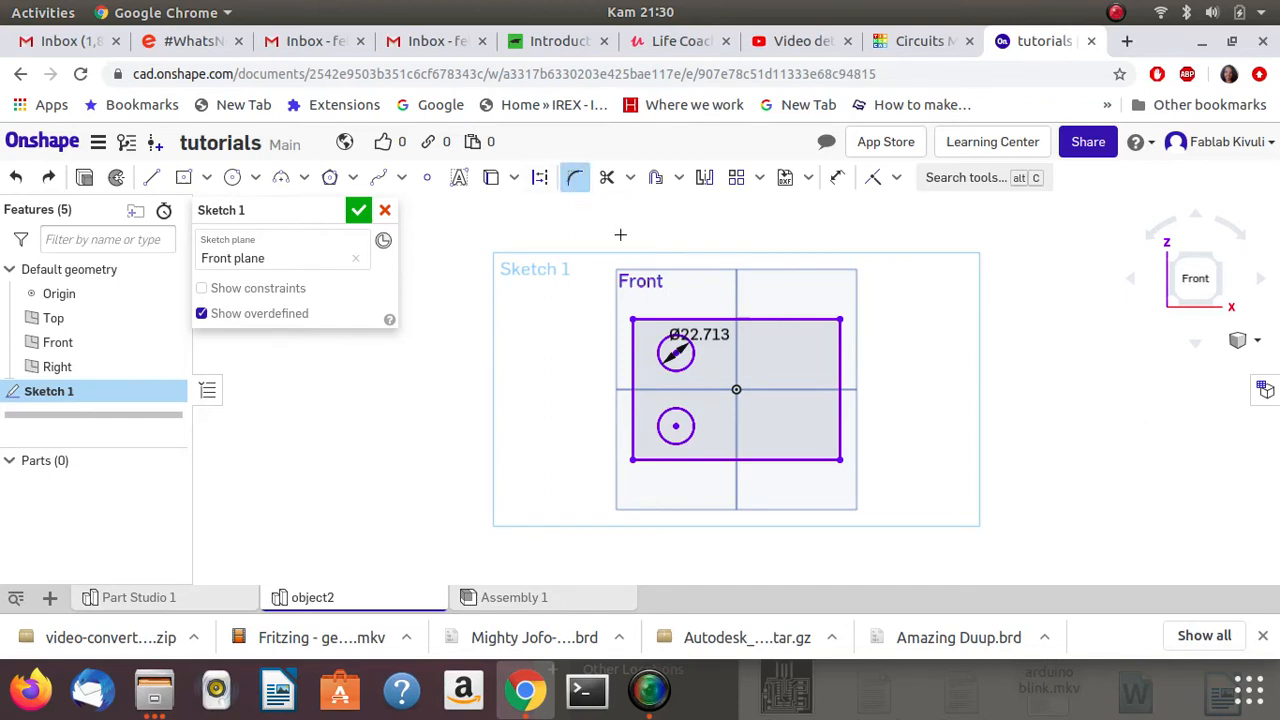
pyautogui.click(633, 320)
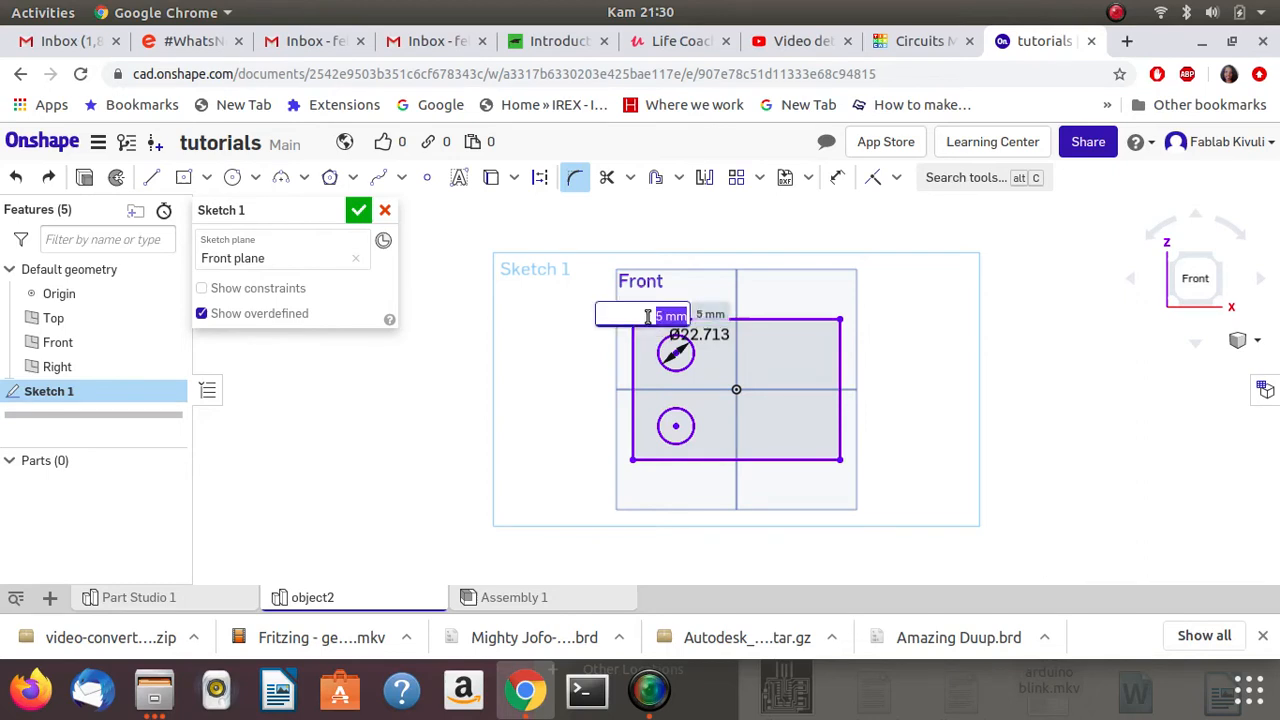
pyautogui.write('10')
pyautogui.press('Return')
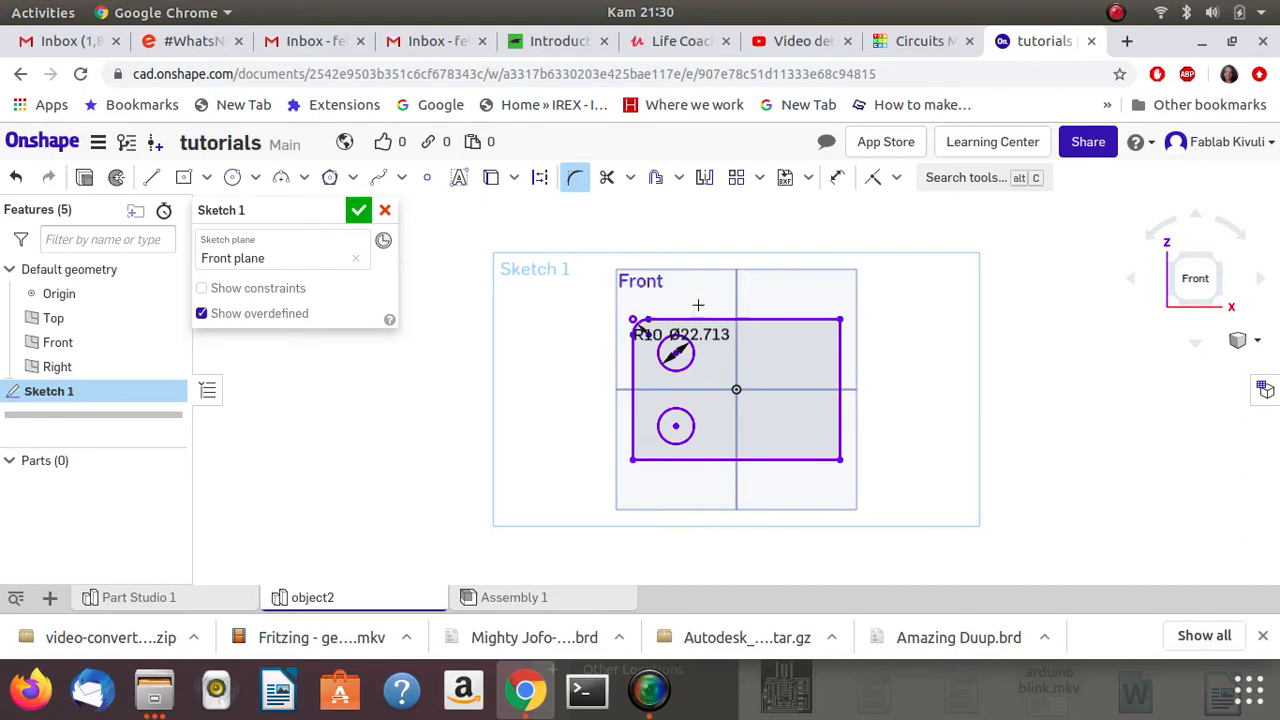
pyautogui.click(632, 460)
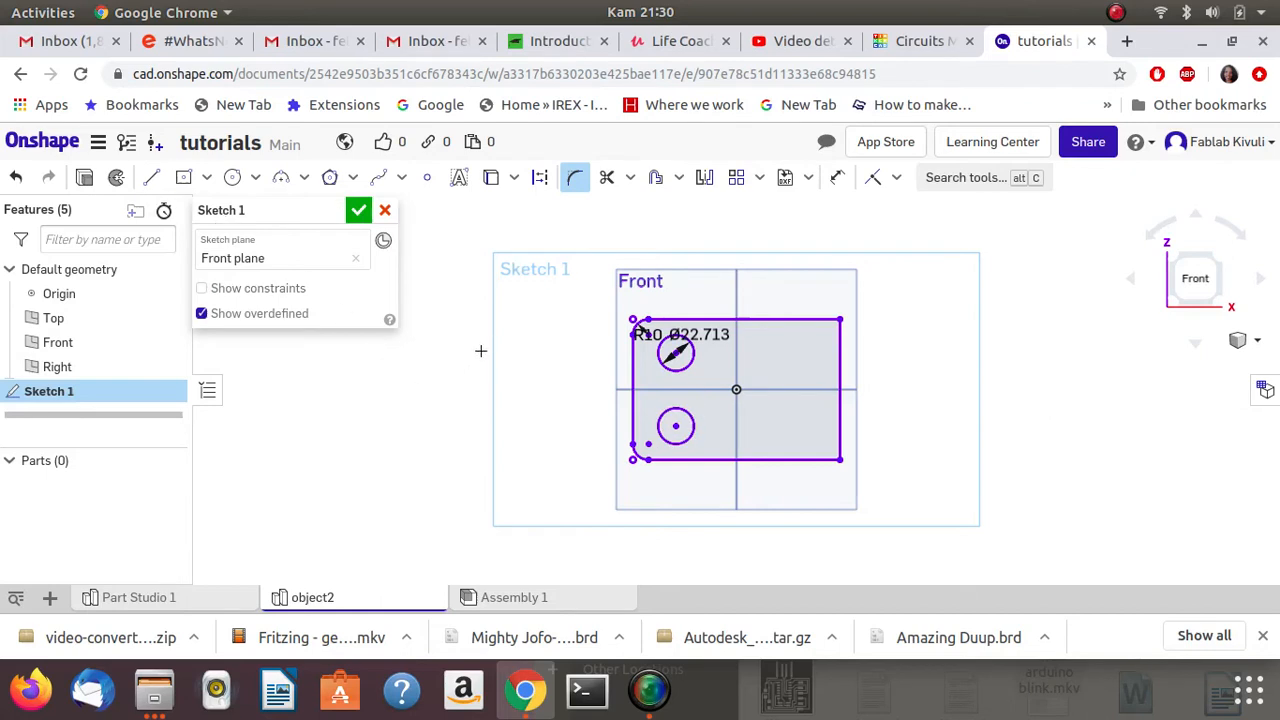
# Start extruding the Sketch 1 profile as a new solid 25 mm deep and try the Symmetric end type.
pyautogui.click(86, 179)
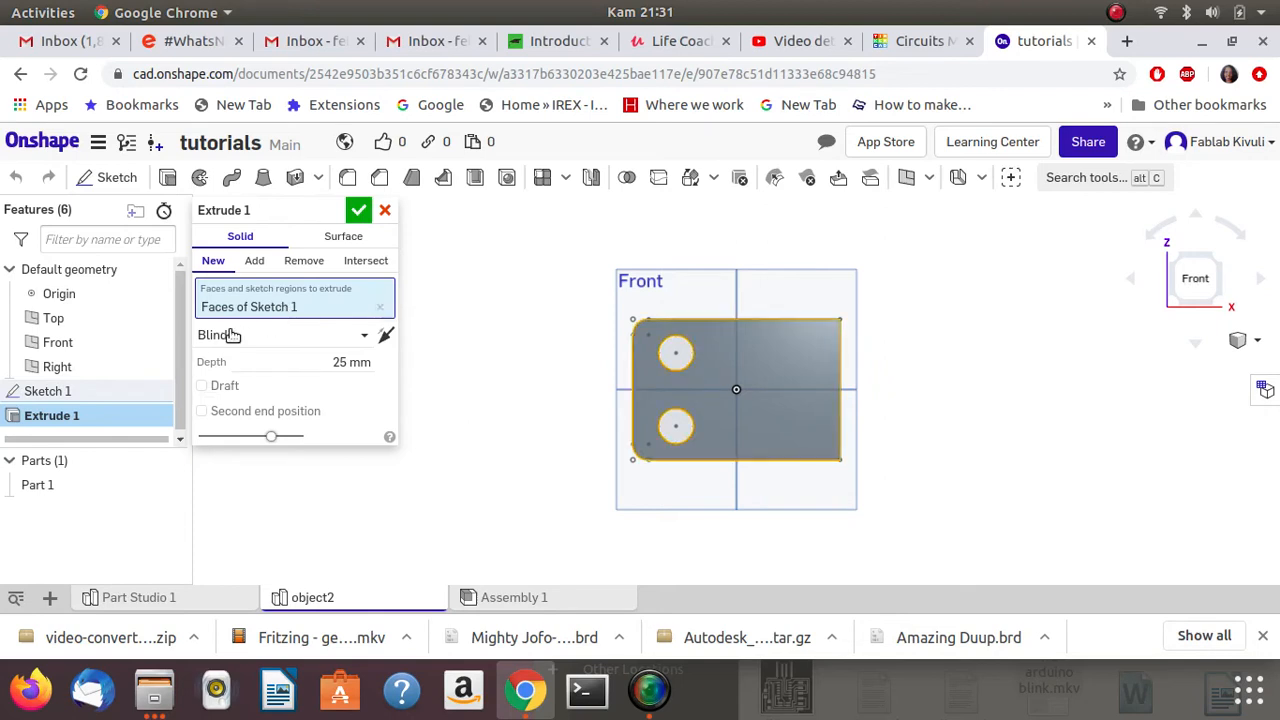
pyautogui.click(274, 336)
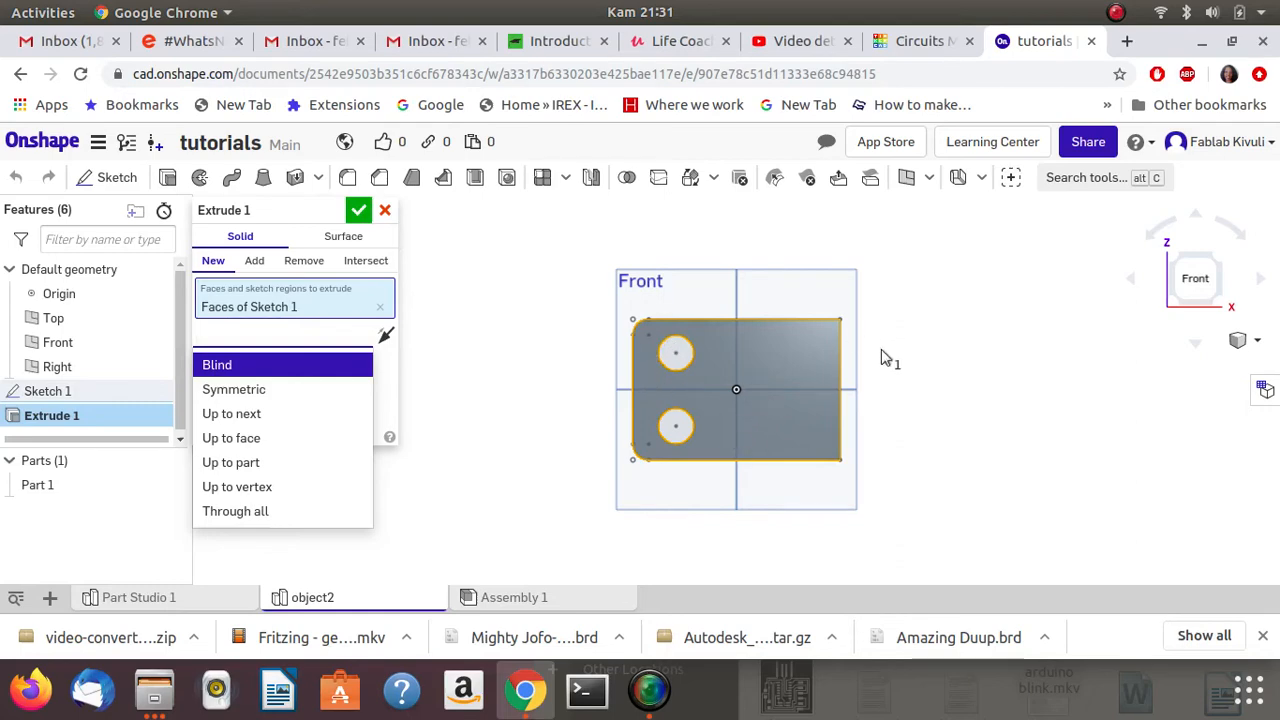
pyautogui.press('Return')
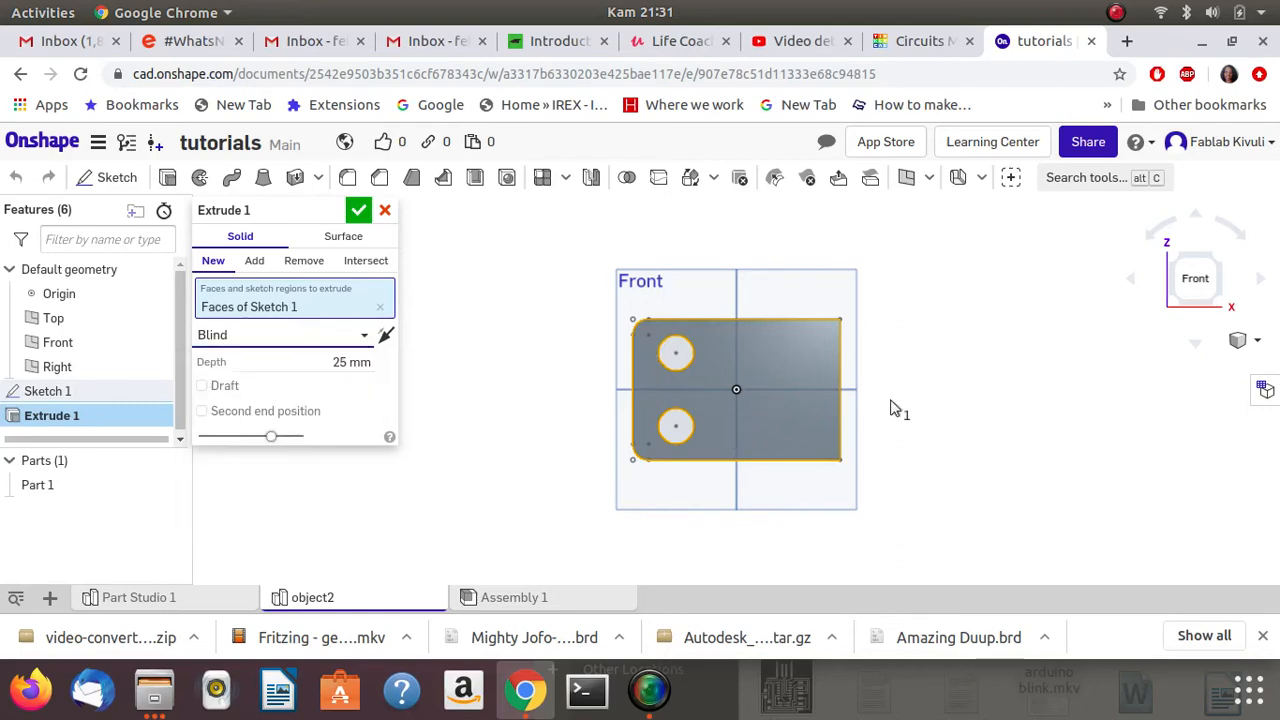
pyautogui.moveTo(867, 402); pyautogui.dragTo(799, 443, button='right')
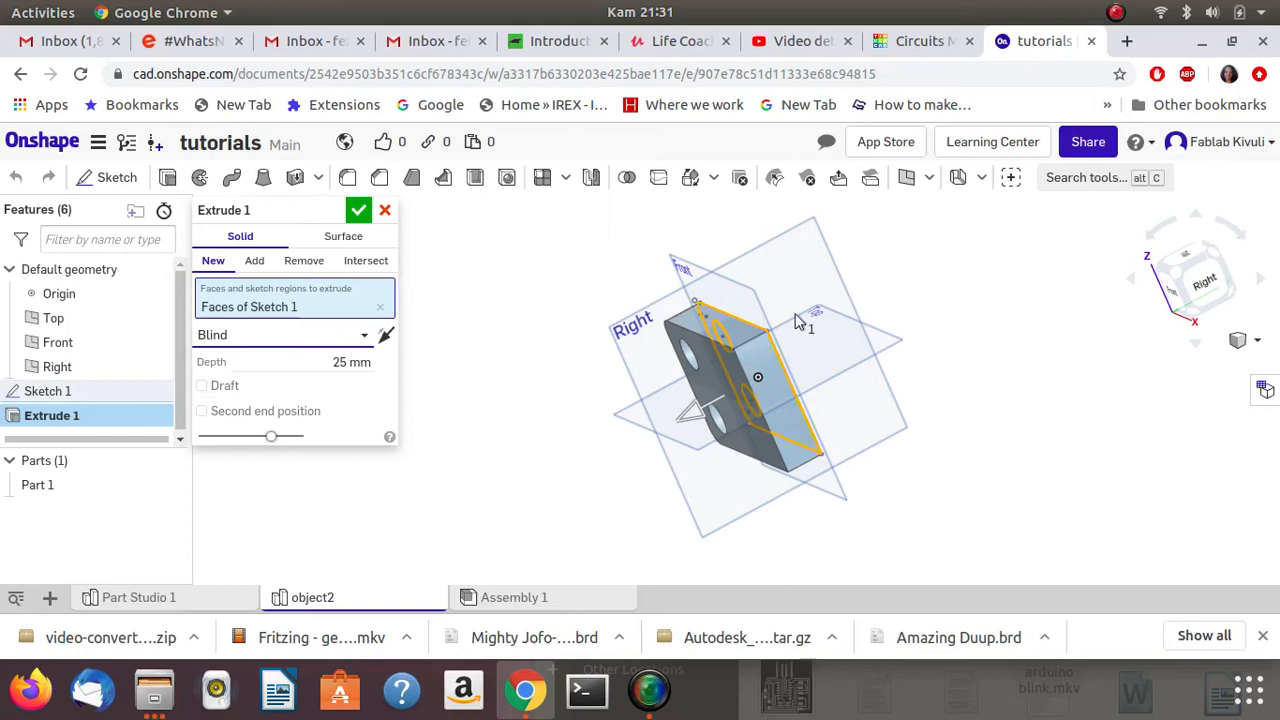
pyautogui.click(368, 335)
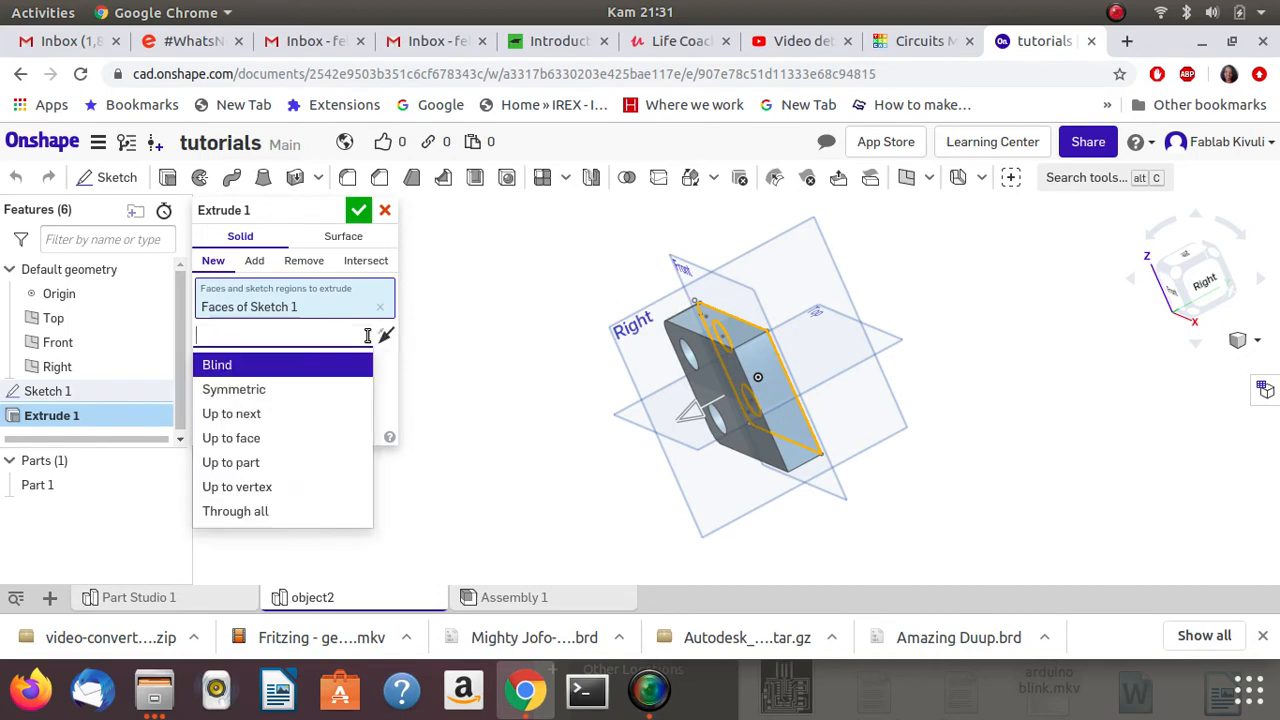
pyautogui.click(336, 388)
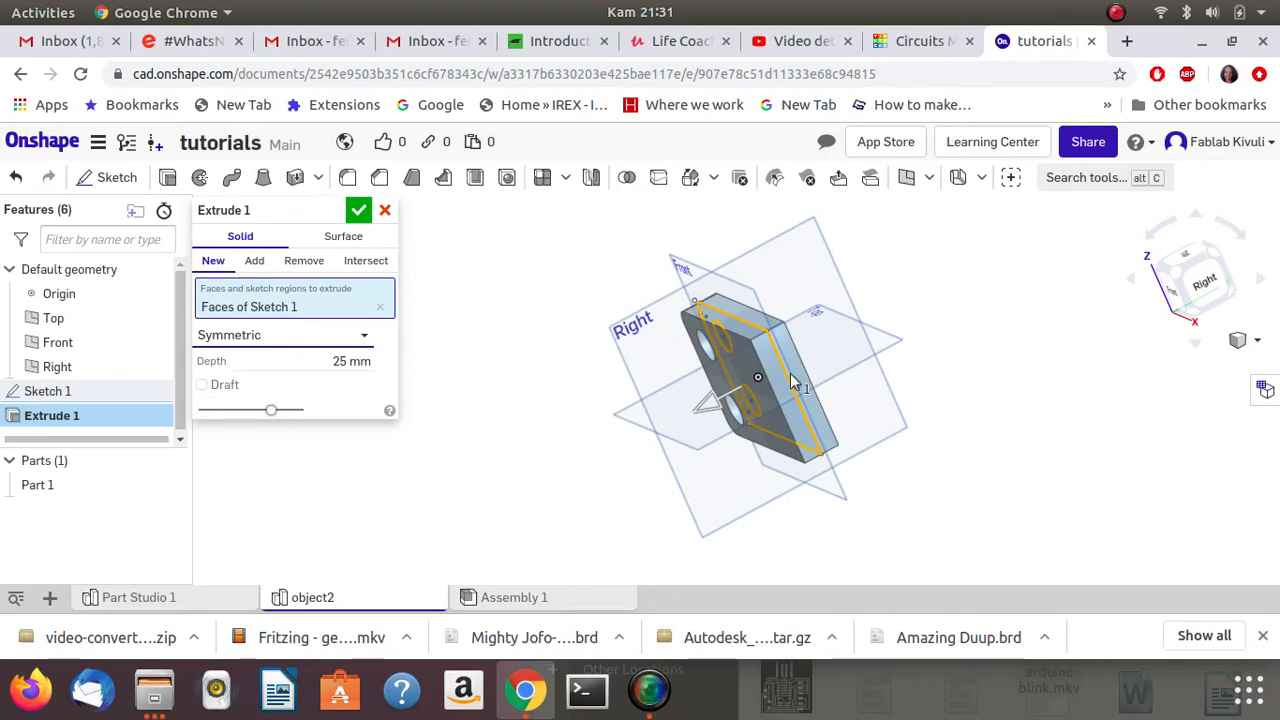
# Clear the extrude's face selection, set its end type to Blind, and select the plate region around the two circles.
pyautogui.click(383, 309)
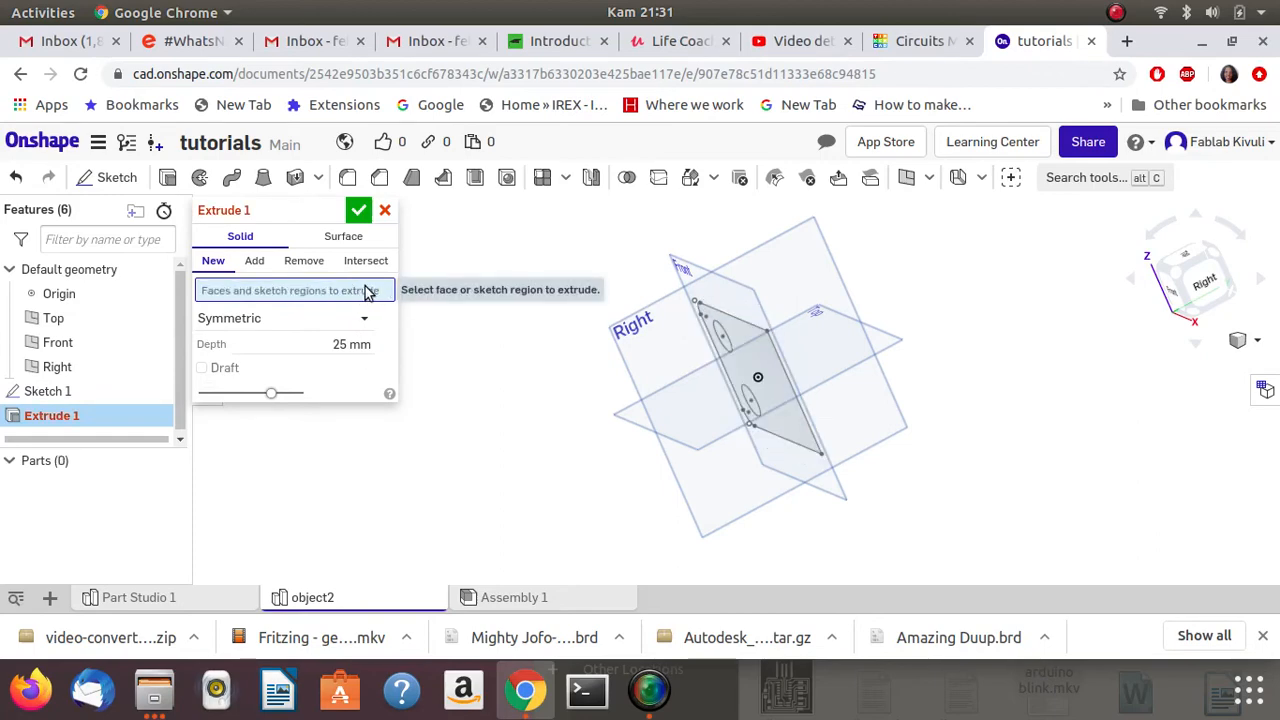
pyautogui.click(267, 318)
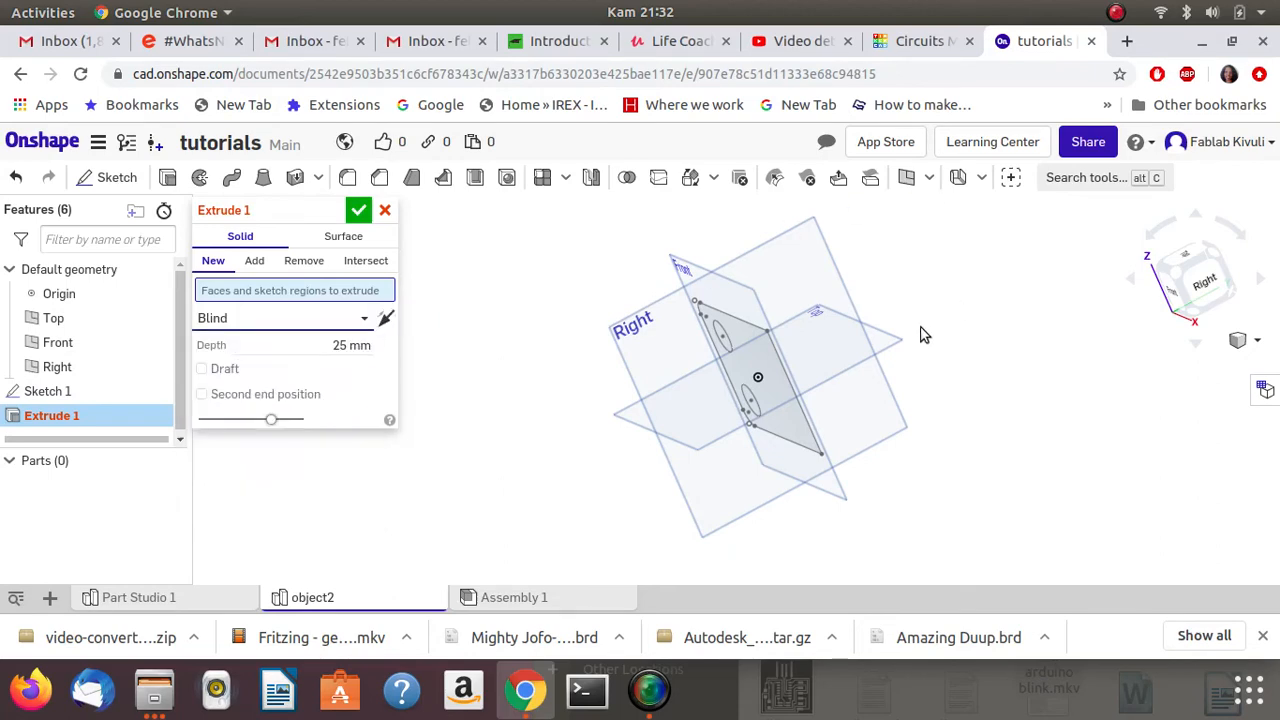
pyautogui.moveTo(921, 326); pyautogui.dragTo(985, 273)
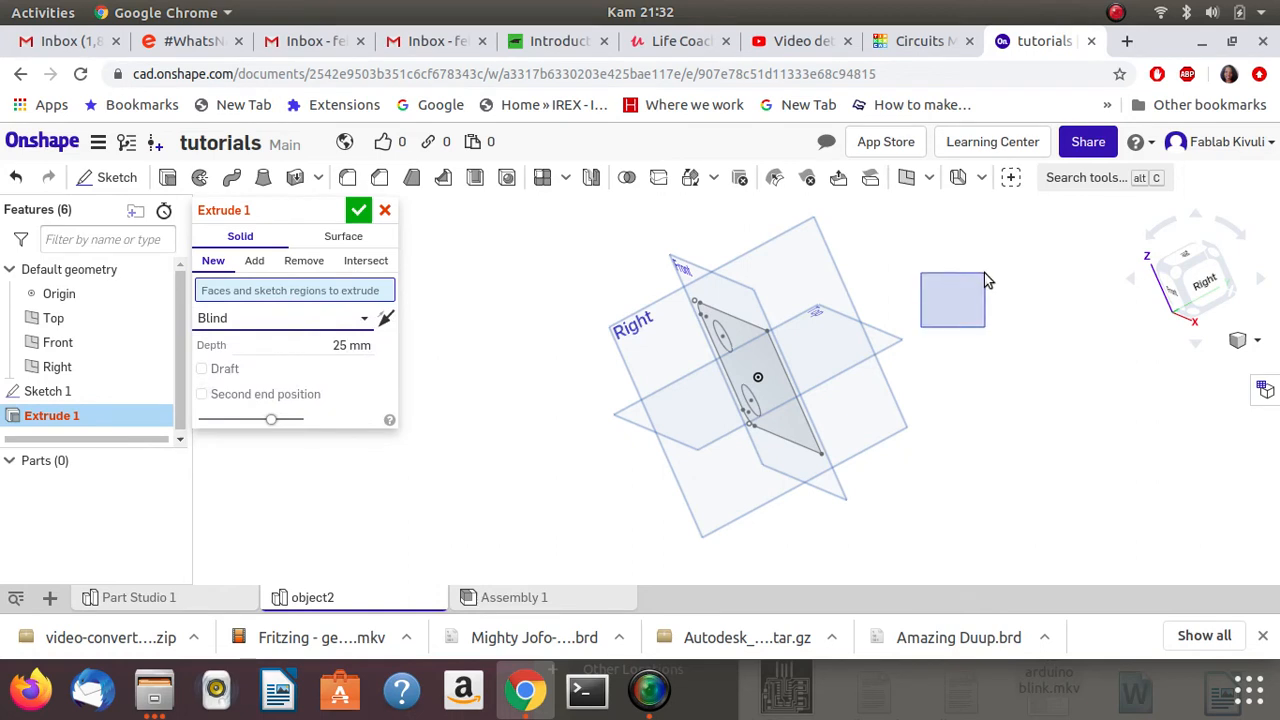
pyautogui.click(762, 356)
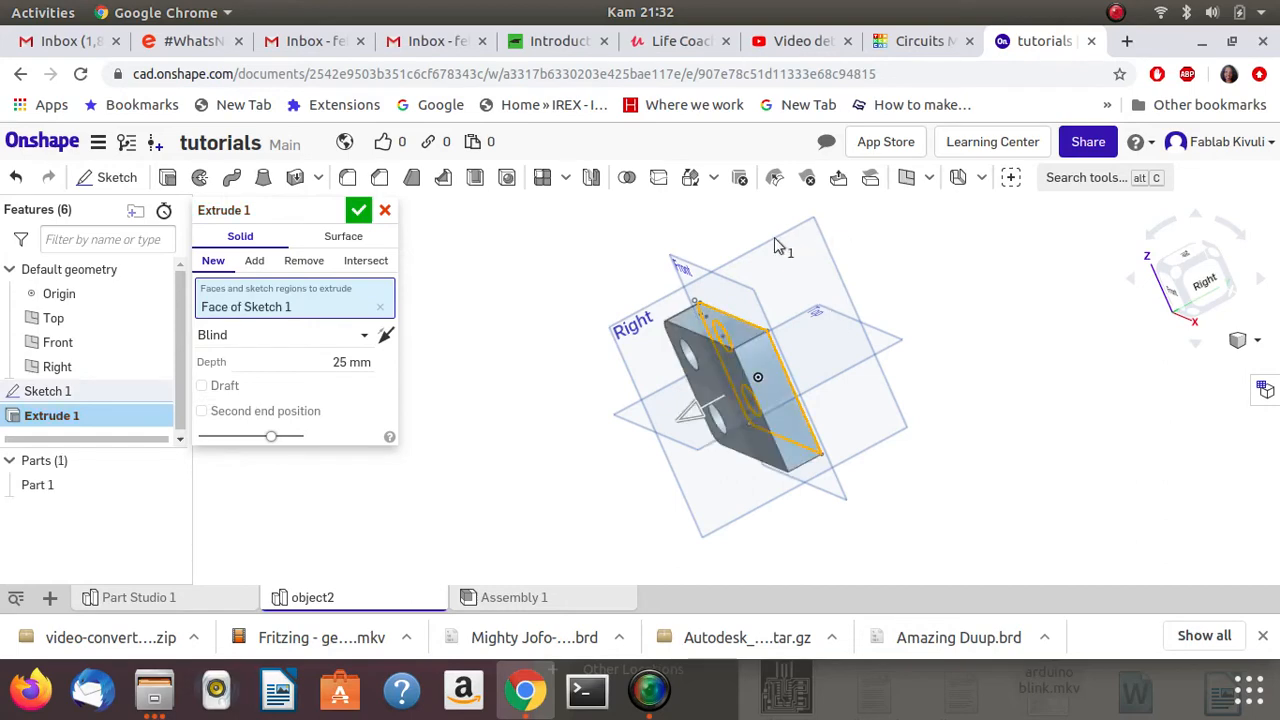
pyautogui.moveTo(915, 254); pyautogui.dragTo(986, 220, button='right')
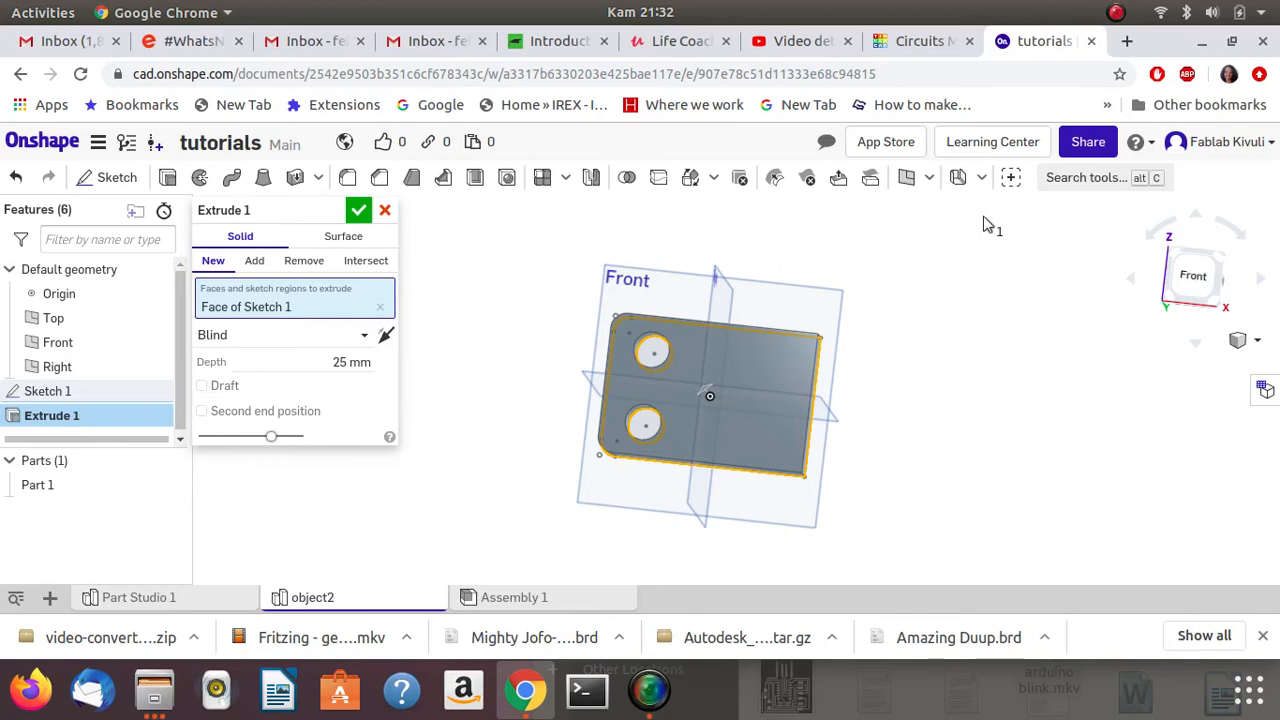
# Keep only the plate region around the two circles selected, set the blind extrude depth to 30 mm, and finish the extrude.
pyautogui.click(652, 352)
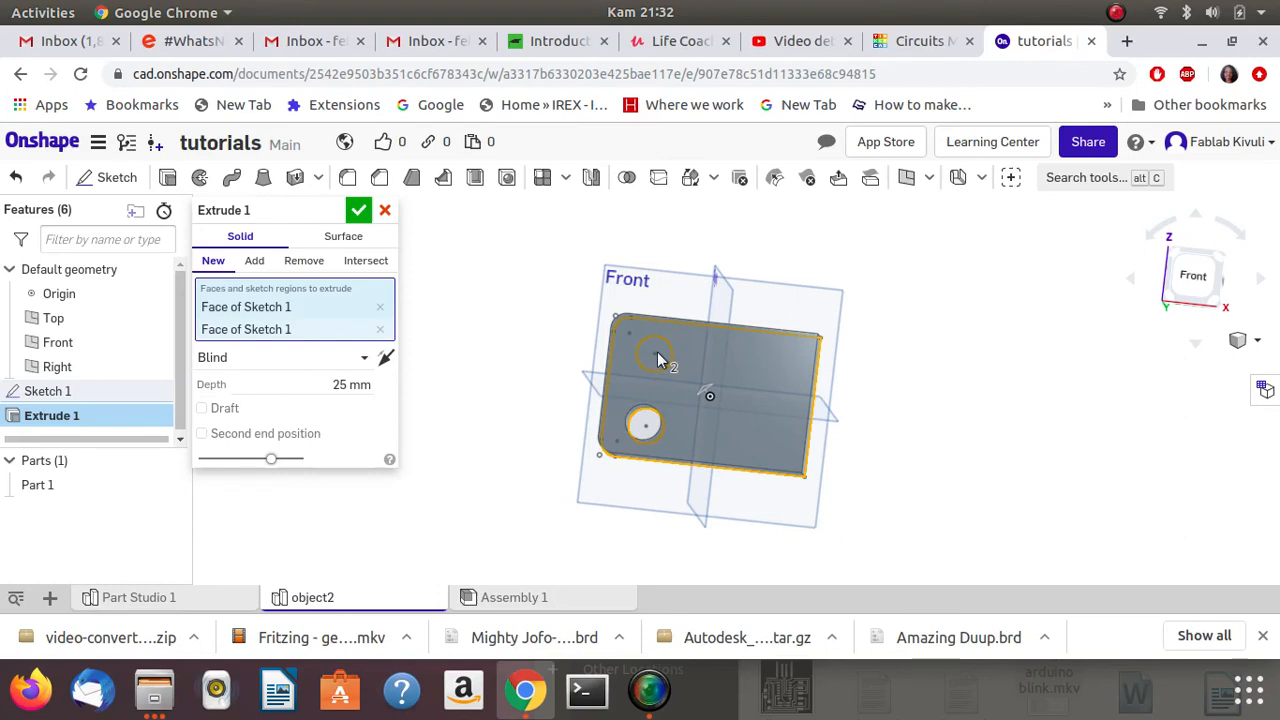
pyautogui.click(657, 352)
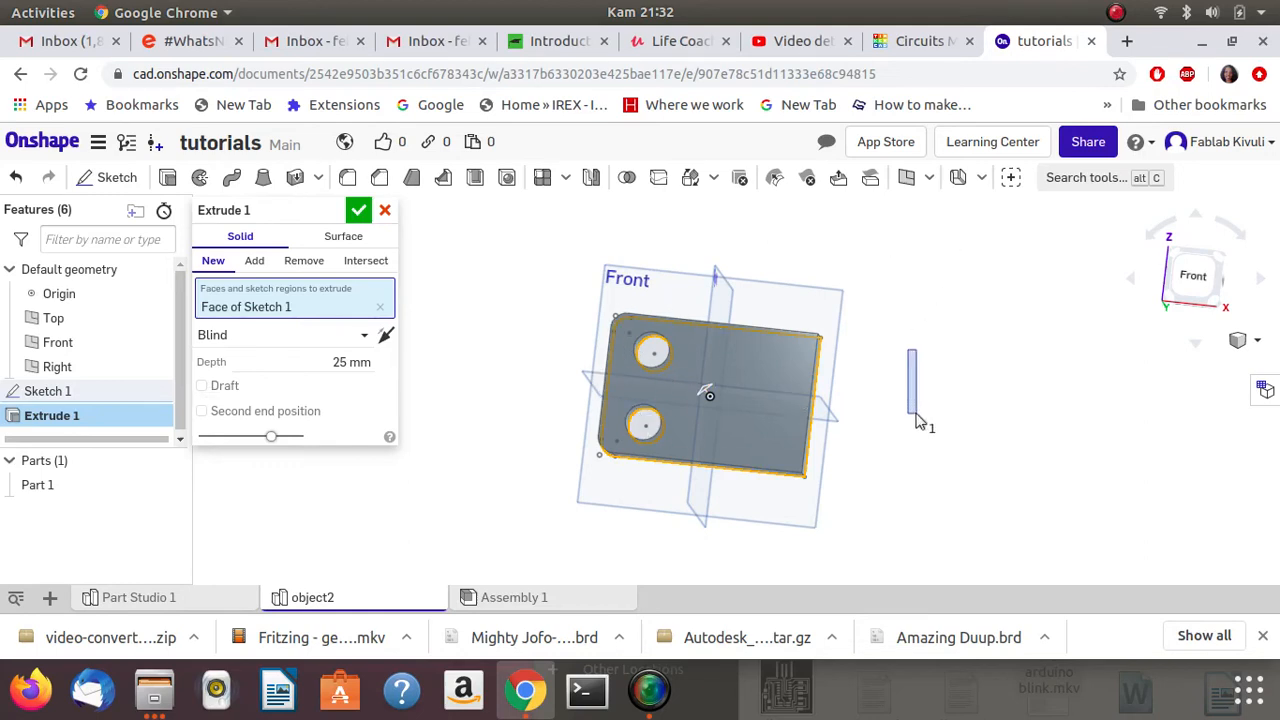
pyautogui.moveTo(874, 351)
pyautogui.mouseDown(button='right')
pyautogui.moveTo(870, 413)
pyautogui.moveTo(866, 320)
pyautogui.moveTo(891, 351)
pyautogui.moveTo(891, 340)
pyautogui.moveTo(871, 331)
pyautogui.moveTo(874, 354)
pyautogui.mouseUp(button='right')
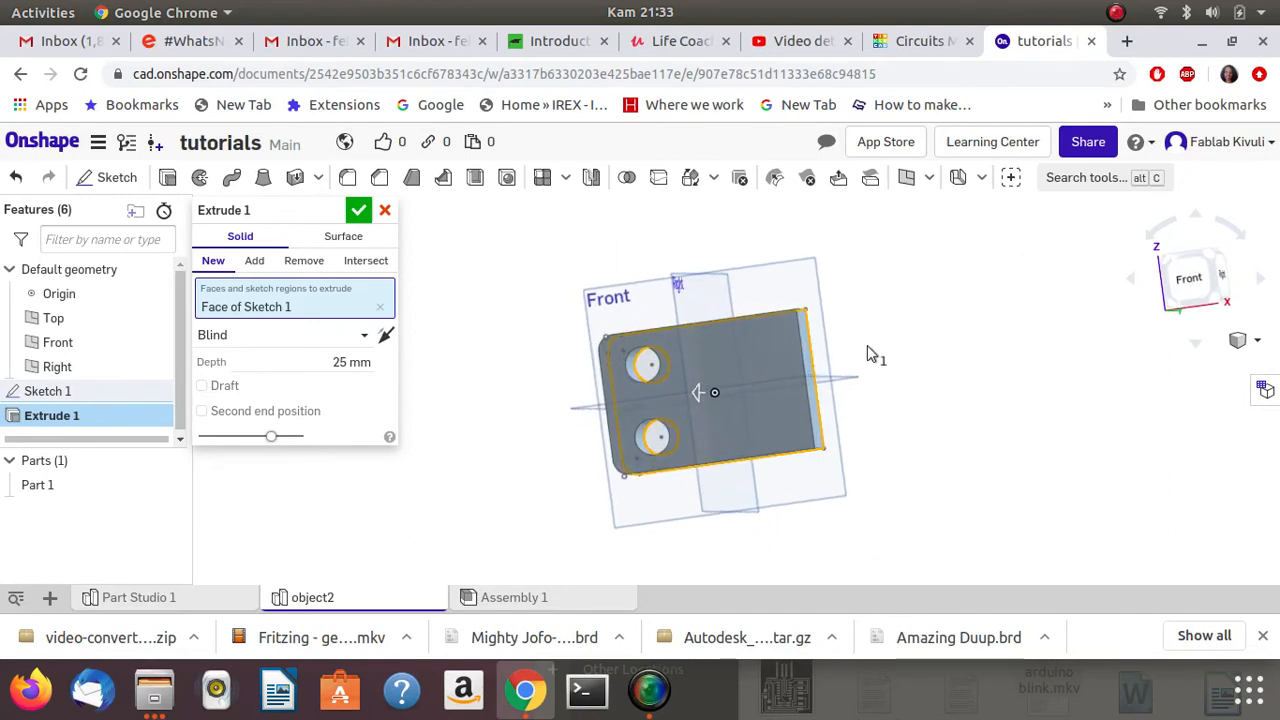
pyautogui.click(346, 362)
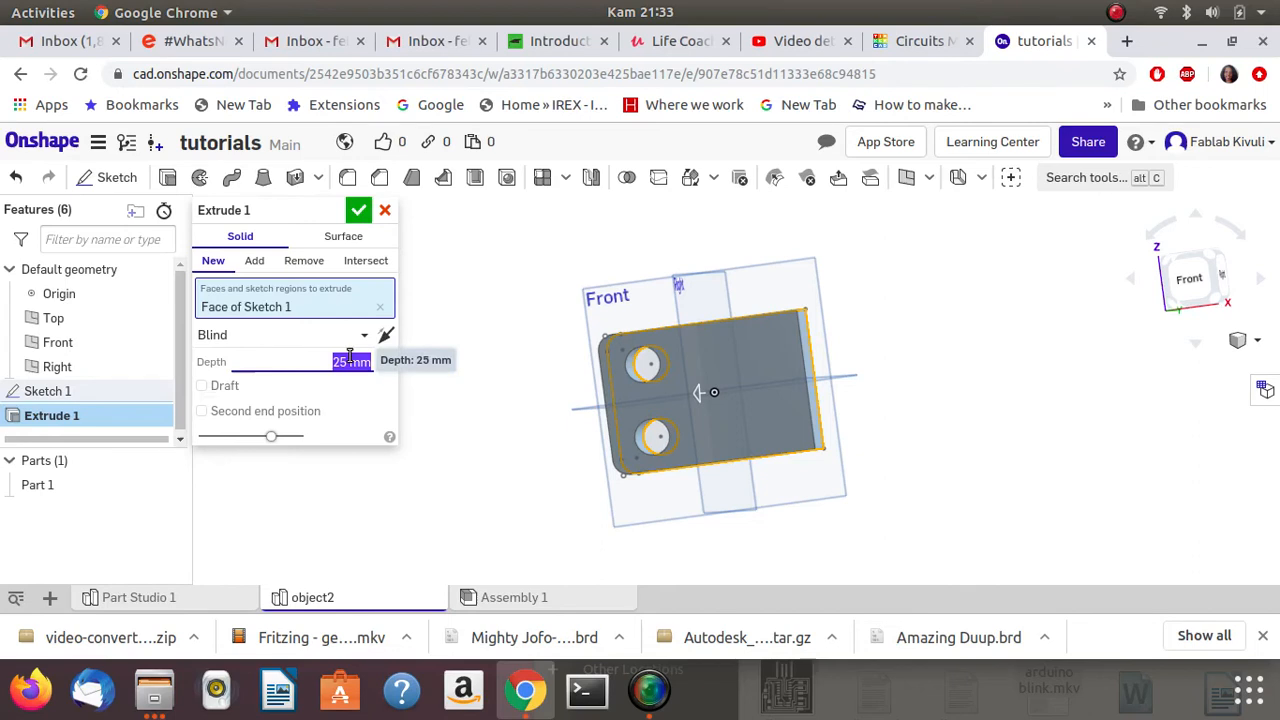
pyautogui.write('30')
pyautogui.press('Return')
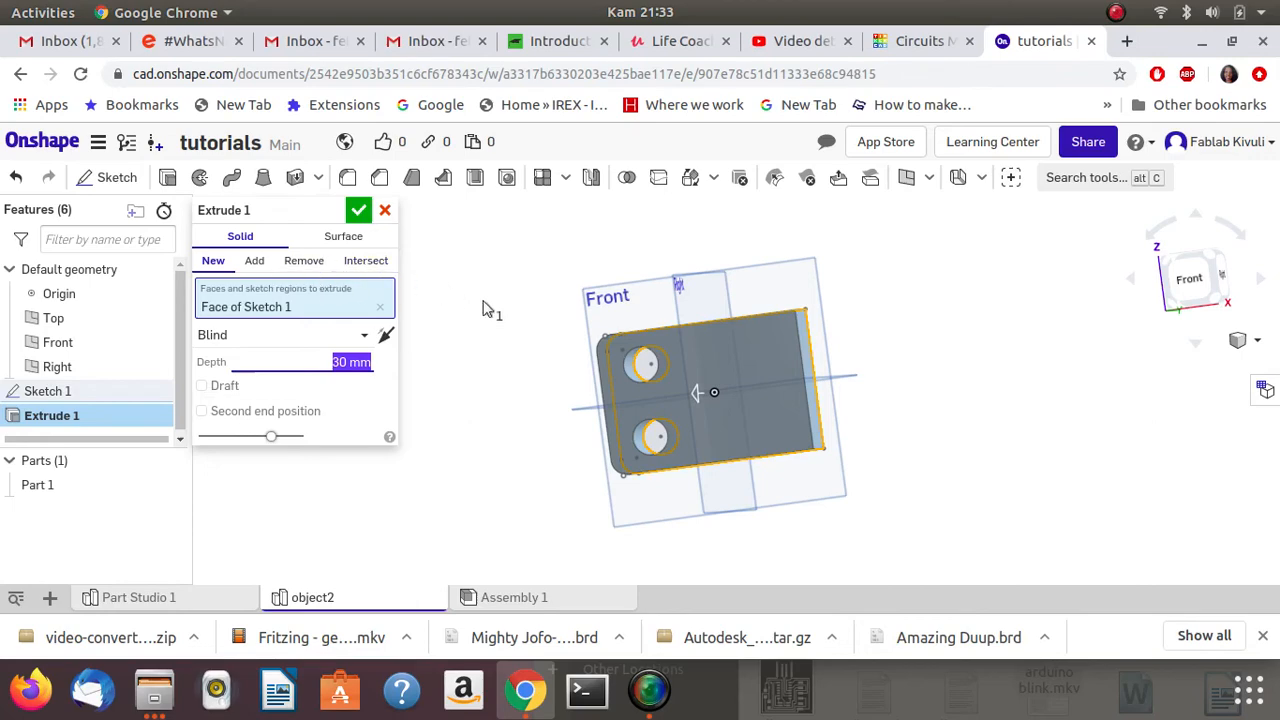
pyautogui.click(358, 210)
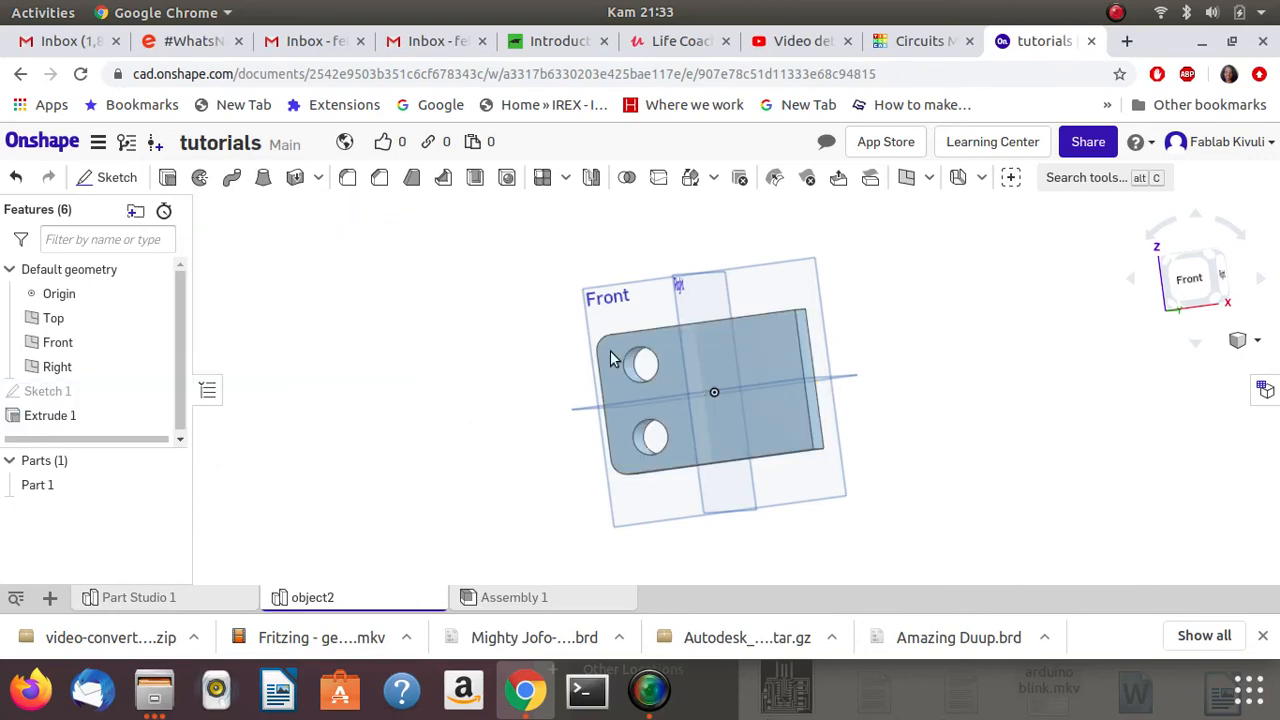
# Start a new sketch on the plate's front face and draw a seven-sided polygon across from the upper hole, near the square corner.
pyautogui.moveTo(920, 377); pyautogui.dragTo(940, 279, button='right')
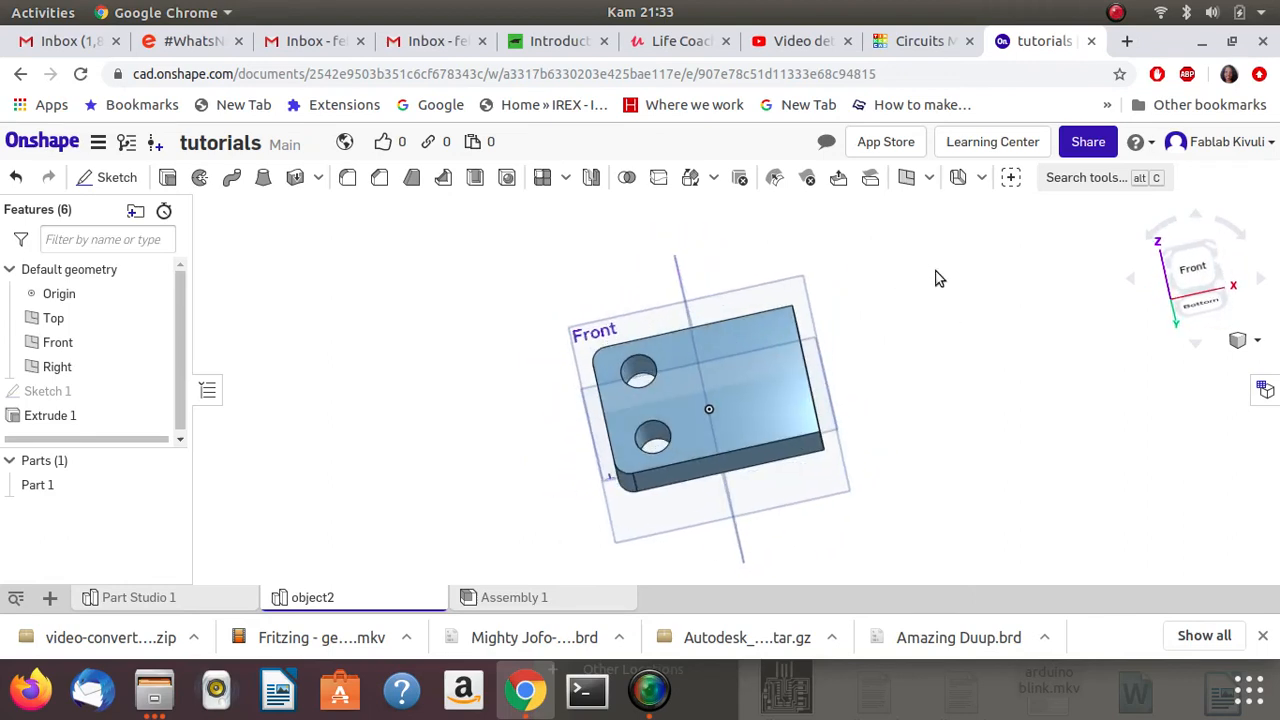
pyautogui.rightClick(795, 298)
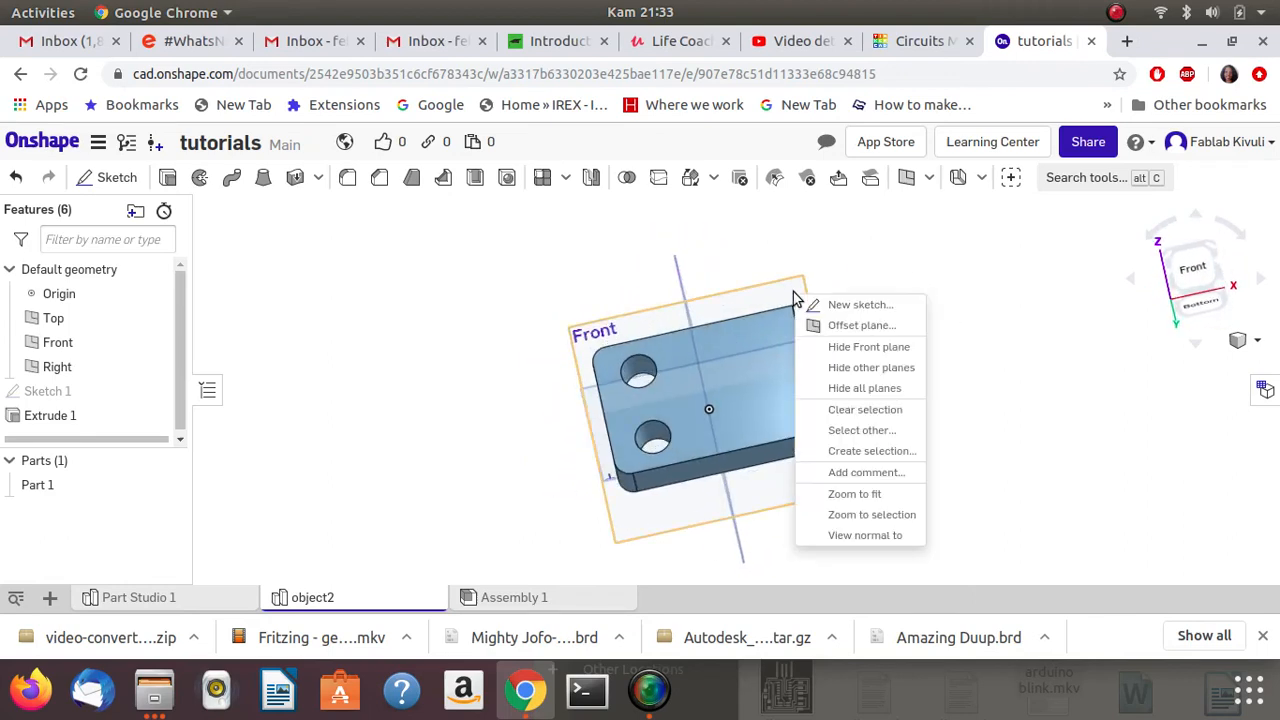
pyautogui.click(865, 535)
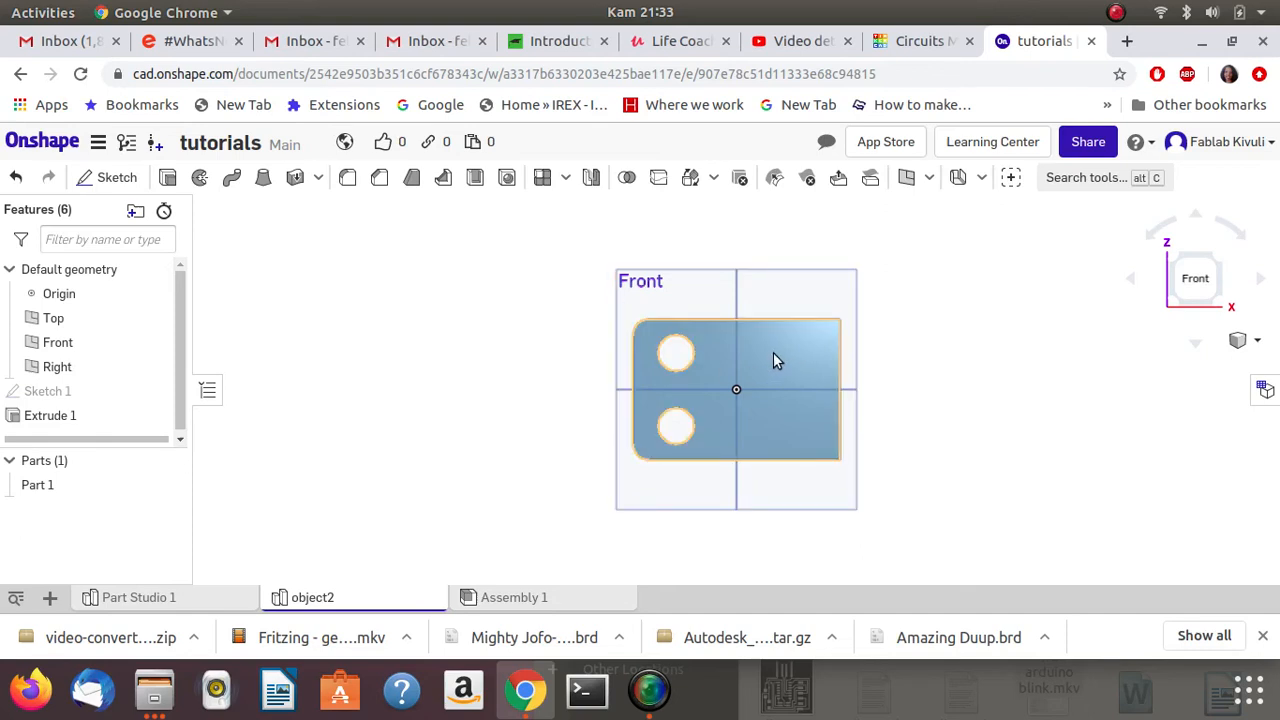
pyautogui.rightClick(773, 352)
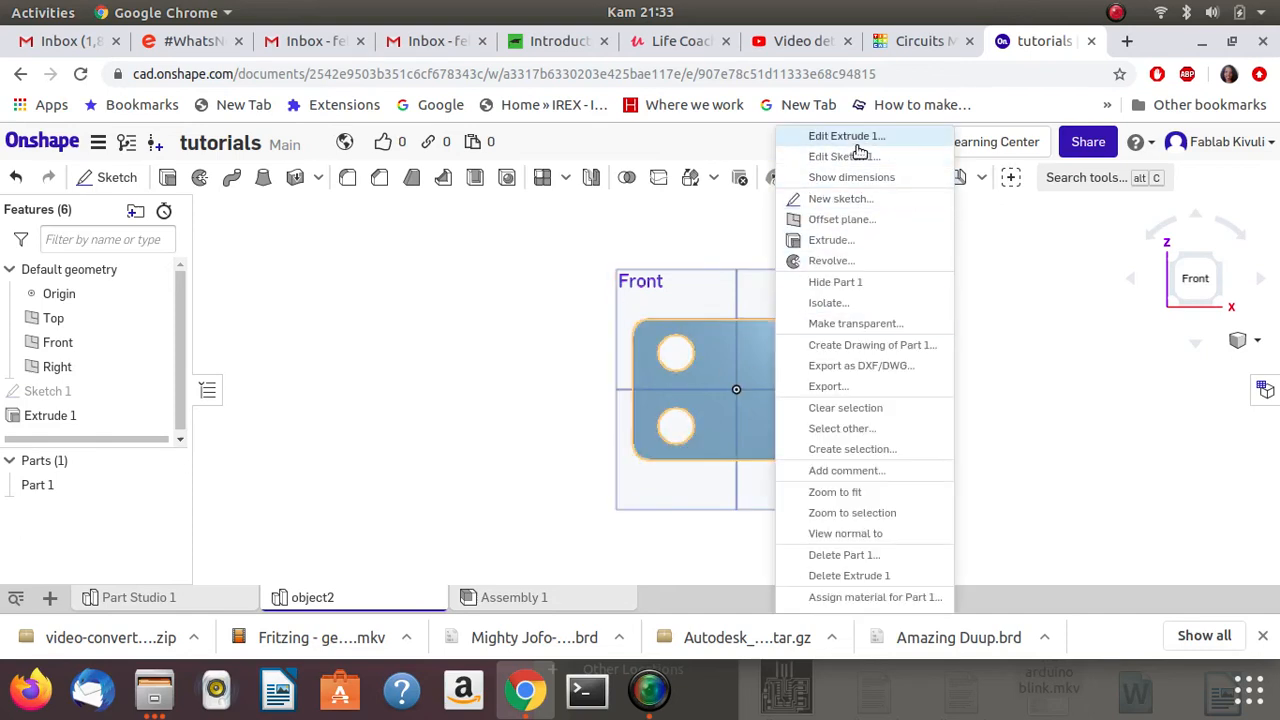
pyautogui.click(838, 199)
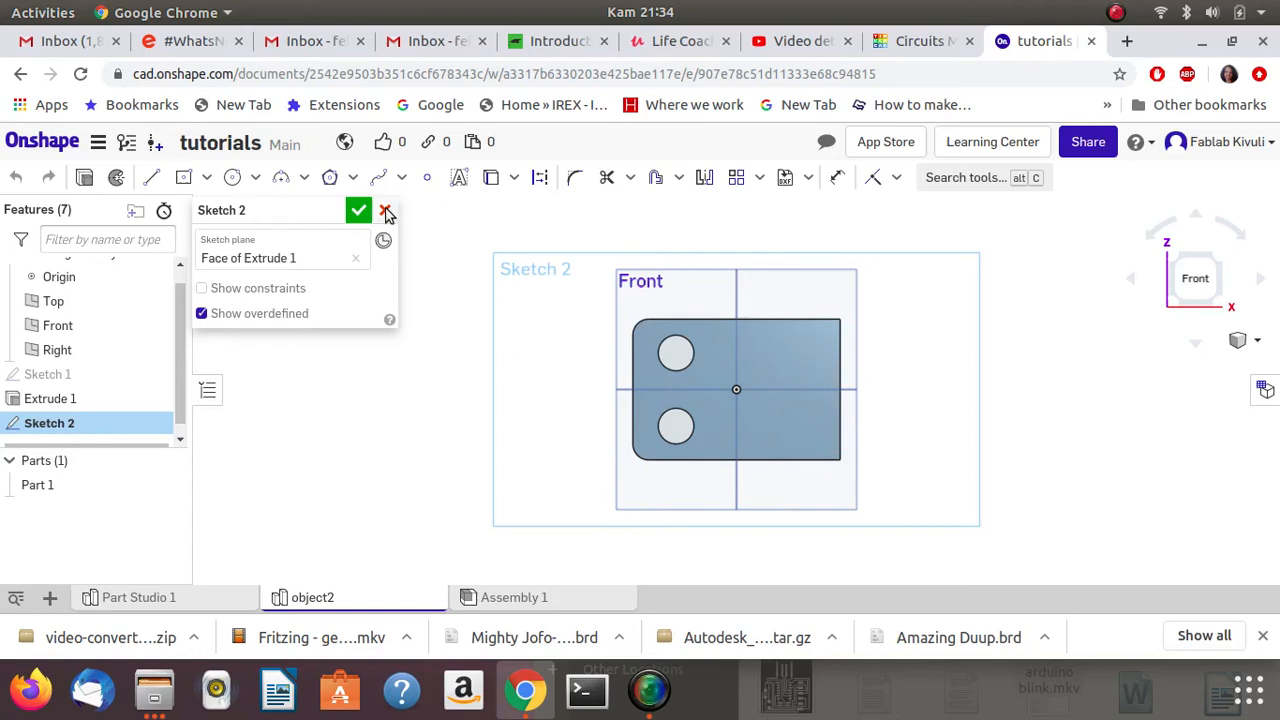
pyautogui.click(331, 180)
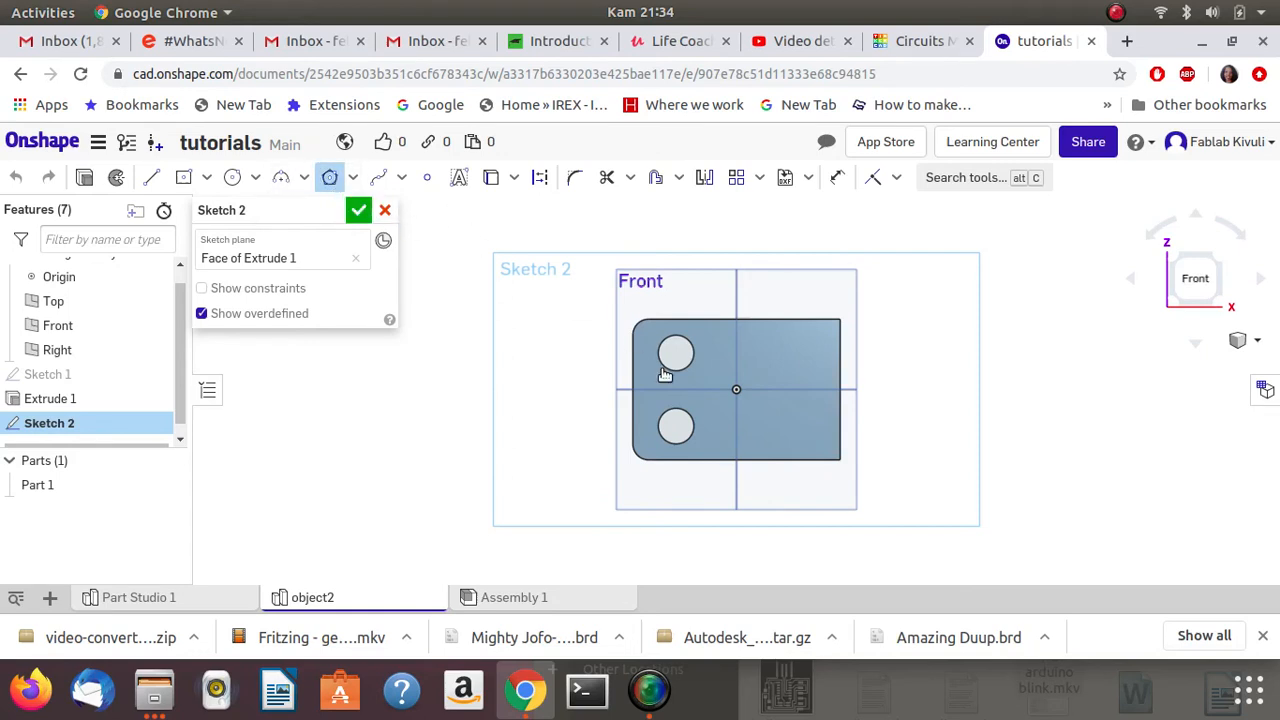
pyautogui.click(779, 360)
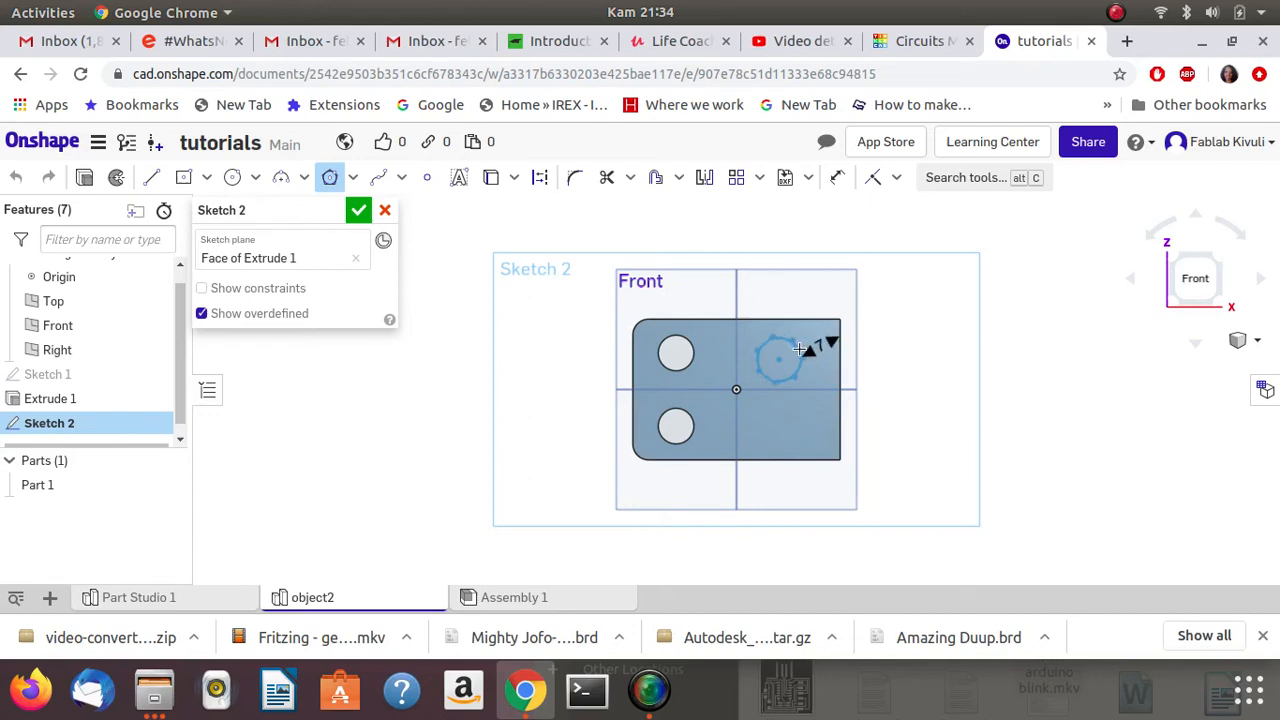
pyautogui.click(800, 348)
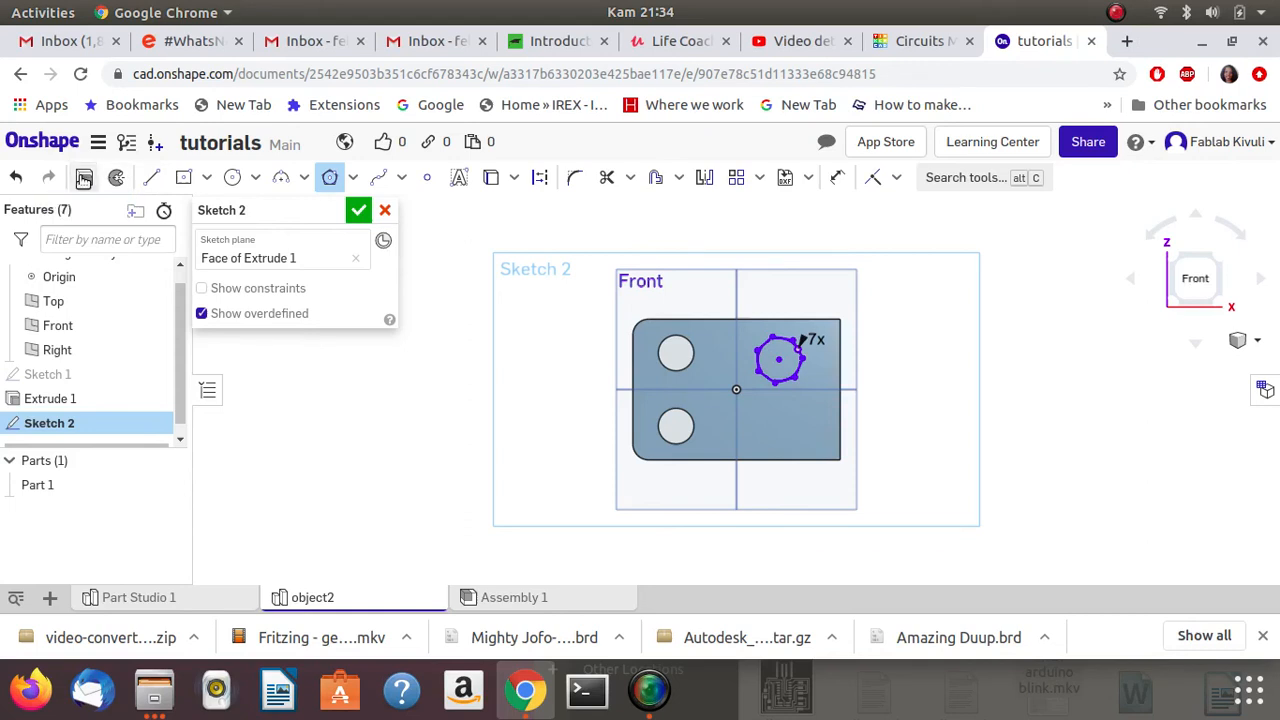
# Extrude the polygon region as a blind solid 25 mm deep, added to Part 1.
pyautogui.hotkey('shift', 'e')
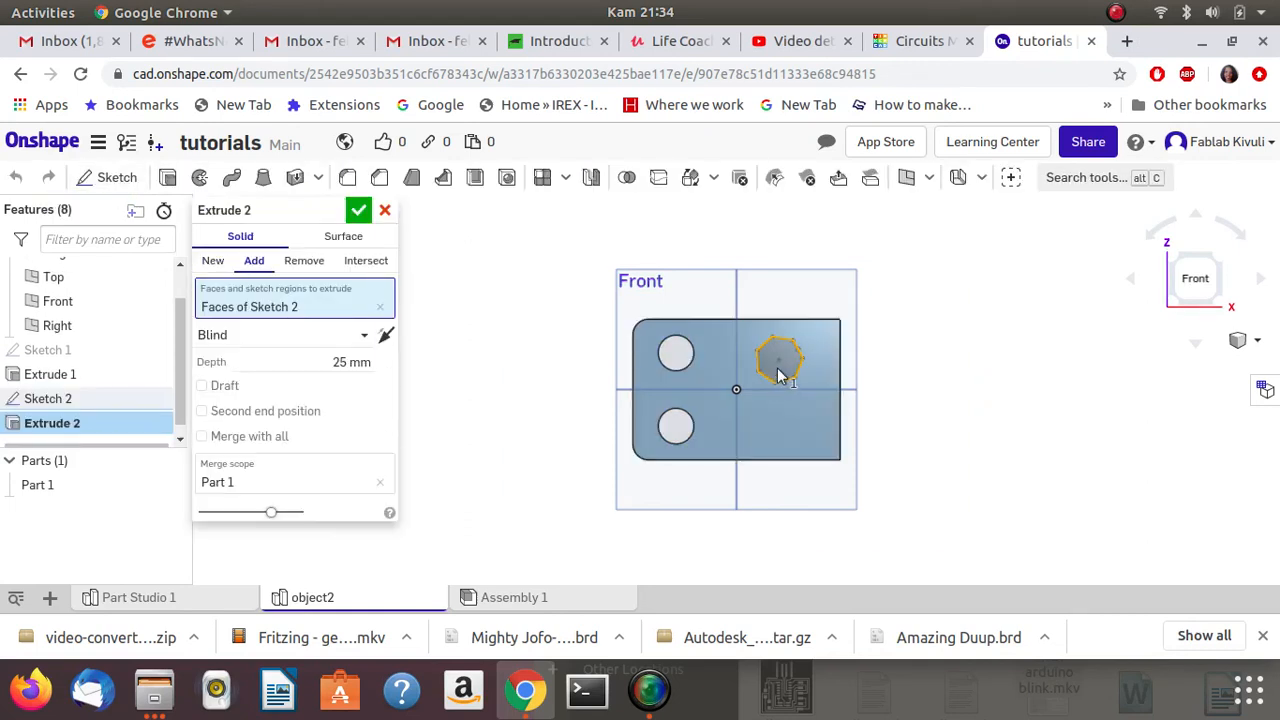
pyautogui.click(780, 373)
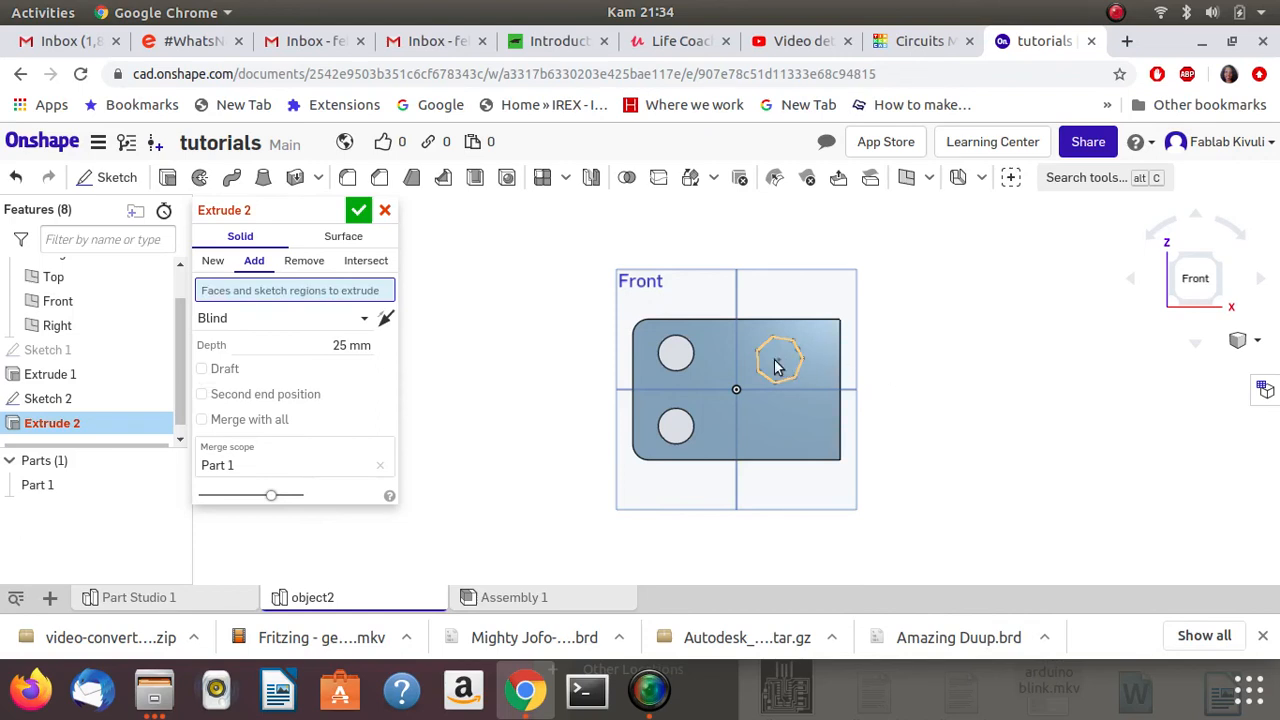
pyautogui.click(780, 373)
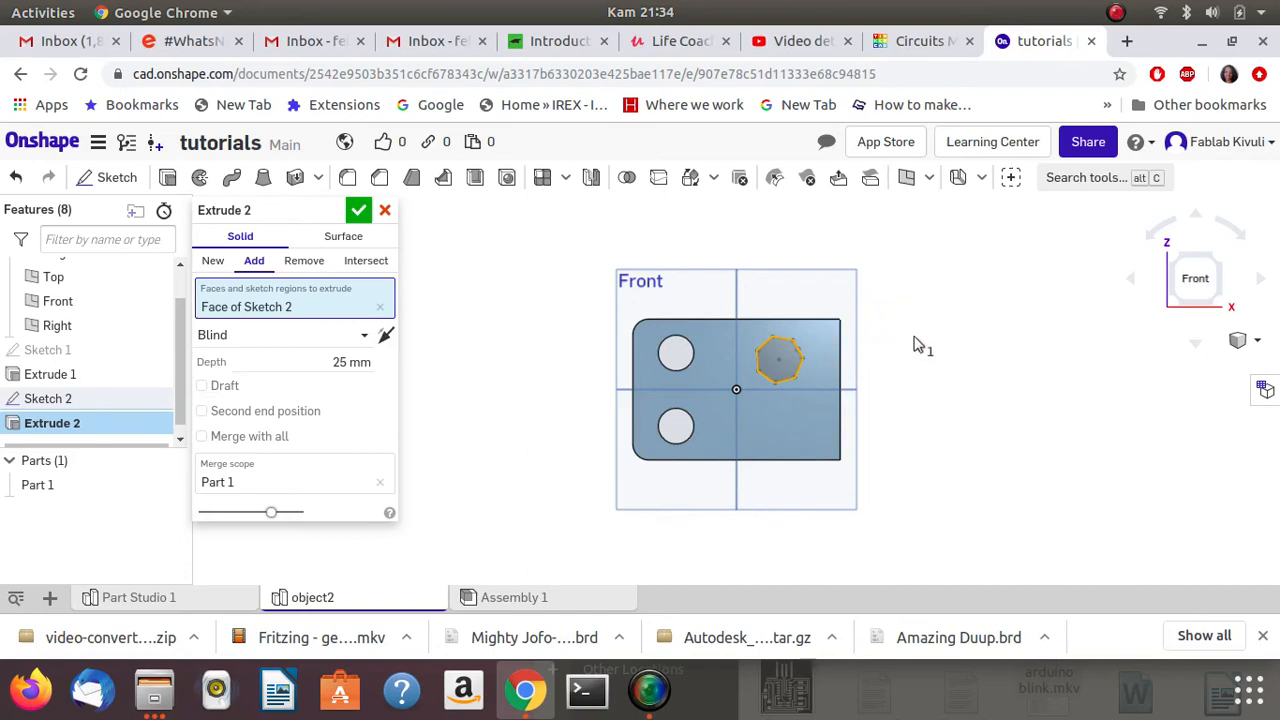
pyautogui.moveTo(915, 355); pyautogui.dragTo(836, 357, button='right')
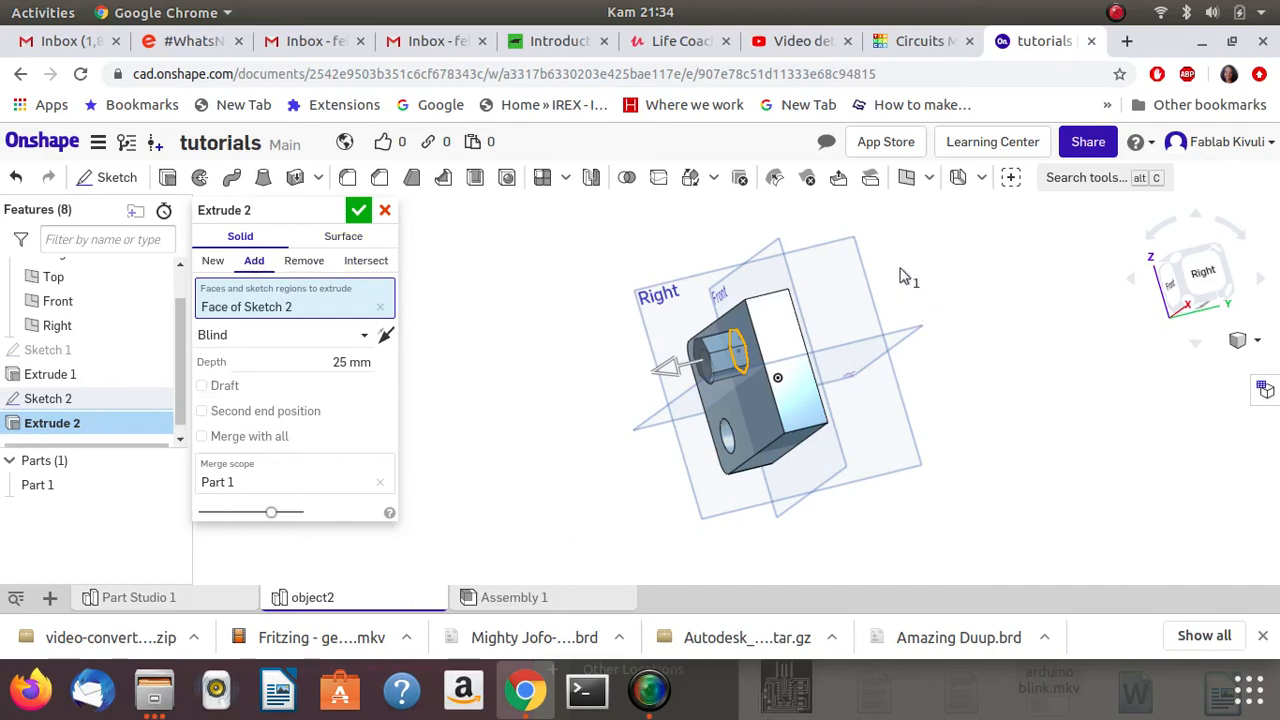
pyautogui.moveTo(903, 277); pyautogui.dragTo(990, 293, button='right')
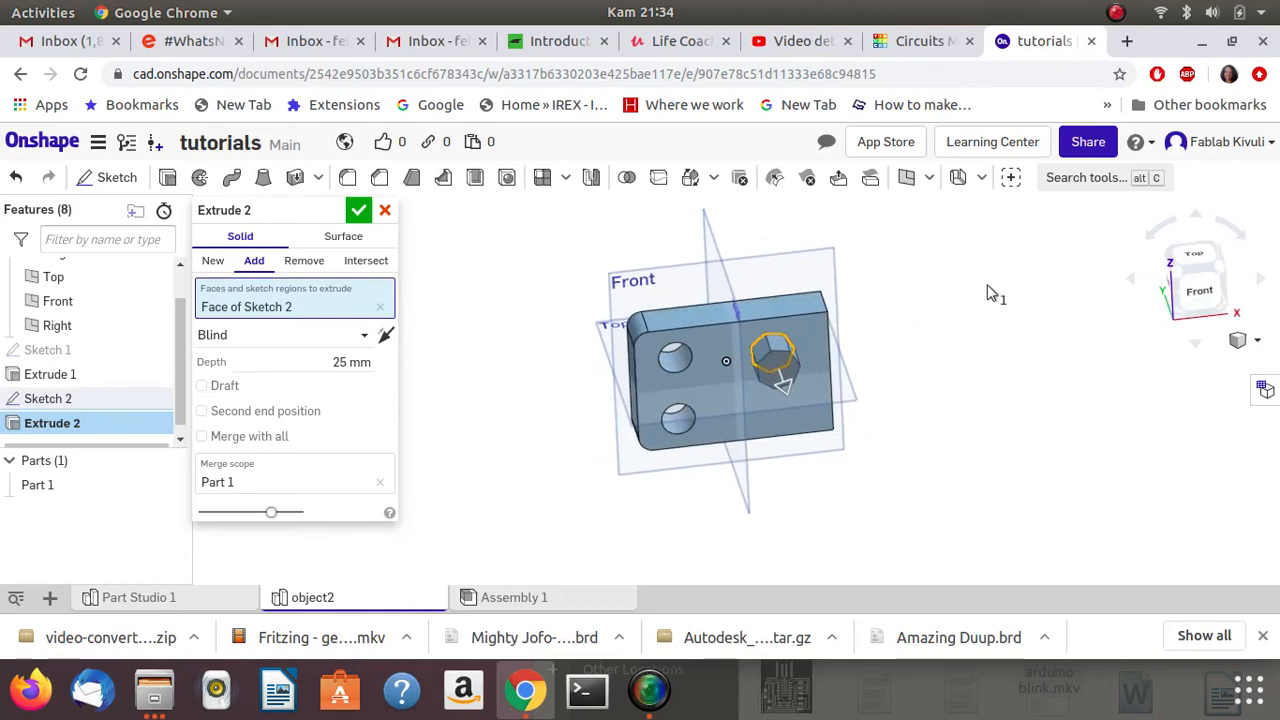
# Switch the polygon's extrude from adding to removing material from Part 1.
pyautogui.click(304, 261)
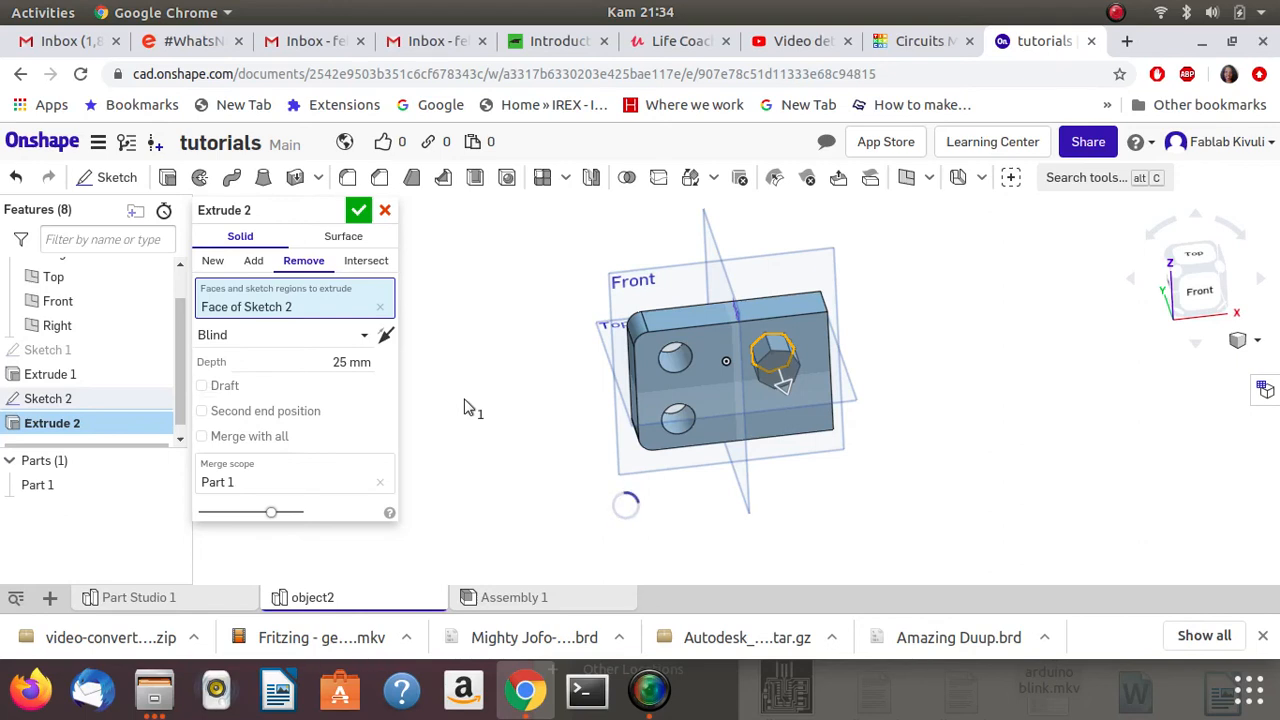
pyautogui.moveTo(908, 361); pyautogui.dragTo(891, 337, button='right')
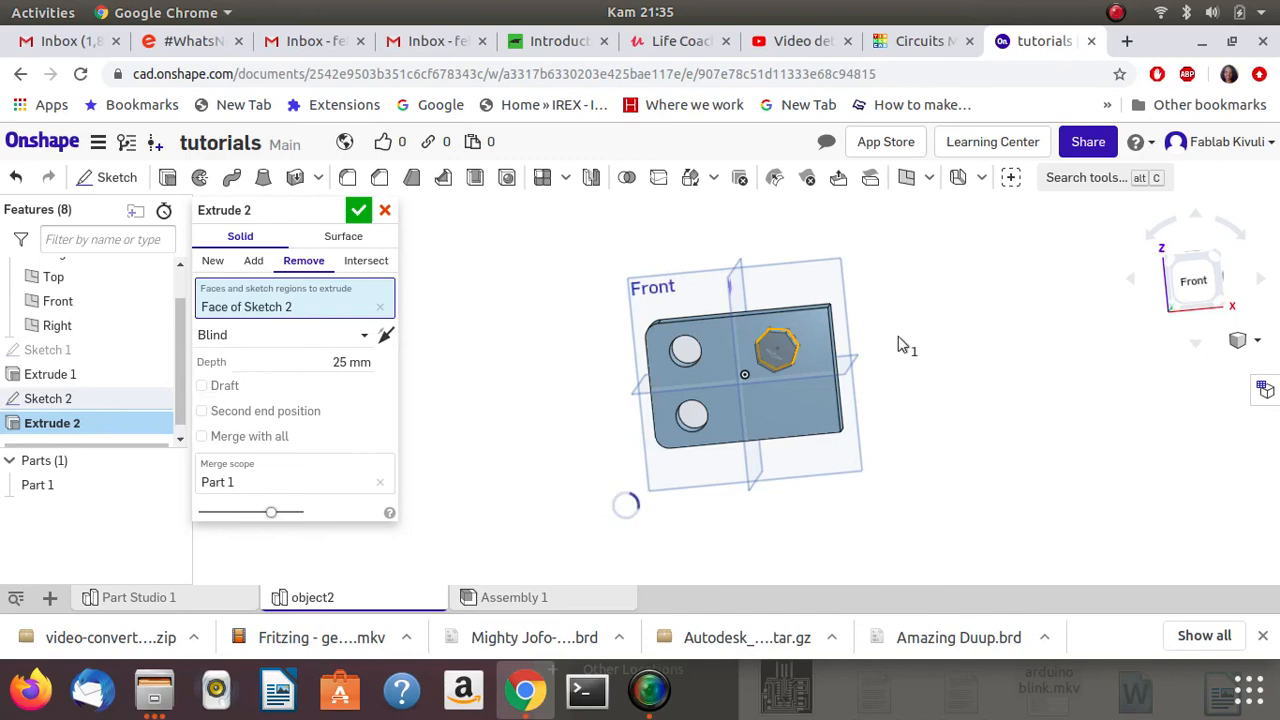
pyautogui.moveTo(909, 337); pyautogui.dragTo(883, 287, button='right')
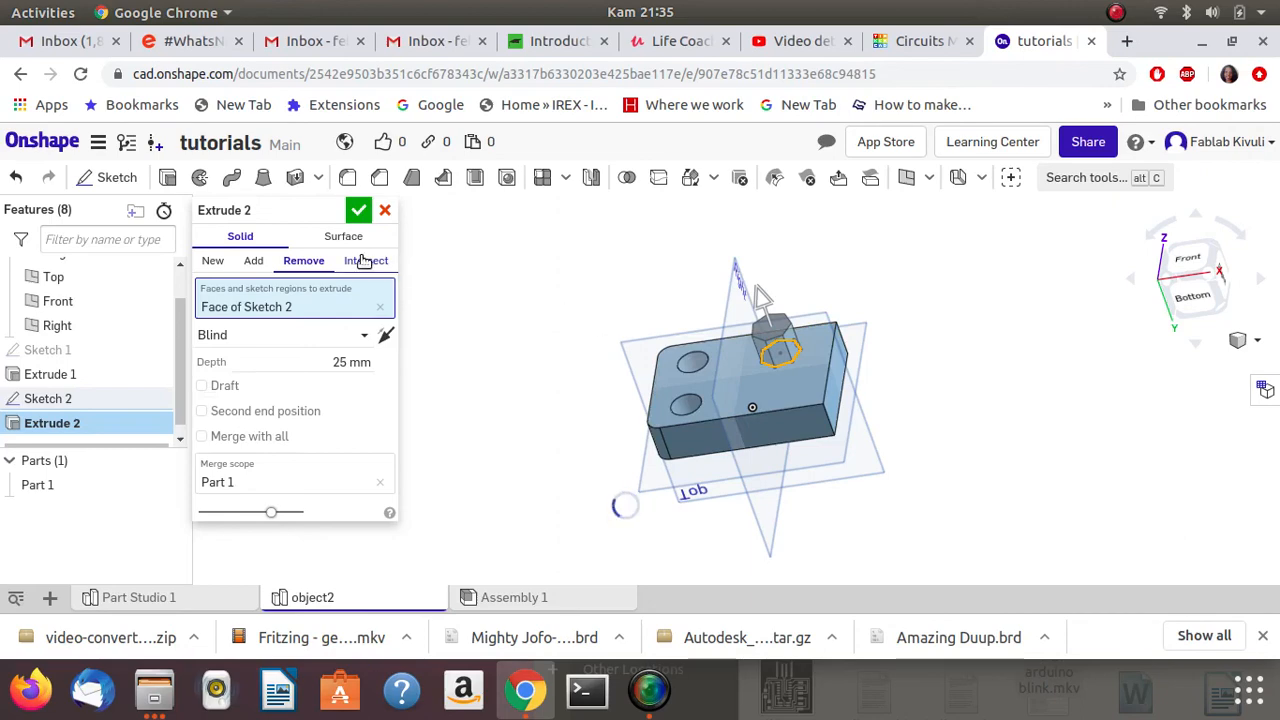
pyautogui.moveTo(934, 373); pyautogui.dragTo(881, 382, button='right')
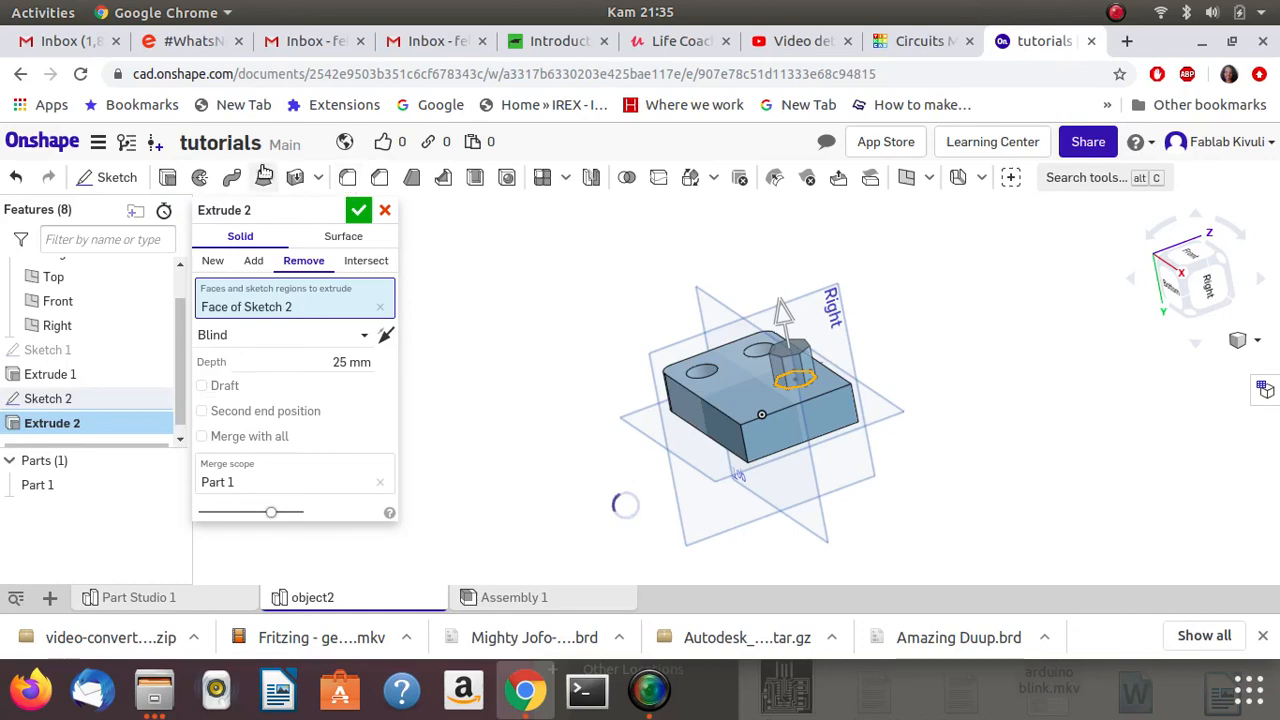
# Start a circular fillet with a 5 mm radius on the lower edge of the plate's front face.
pyautogui.click(350, 180)
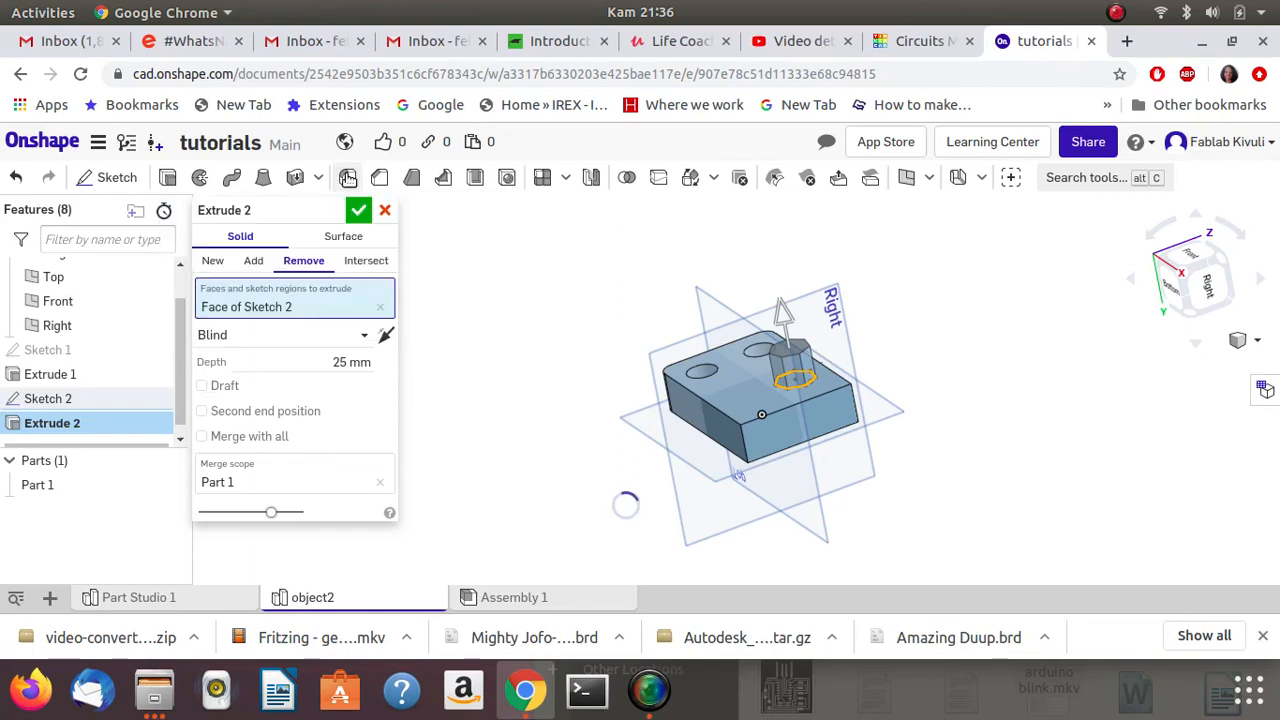
pyautogui.click(713, 410)
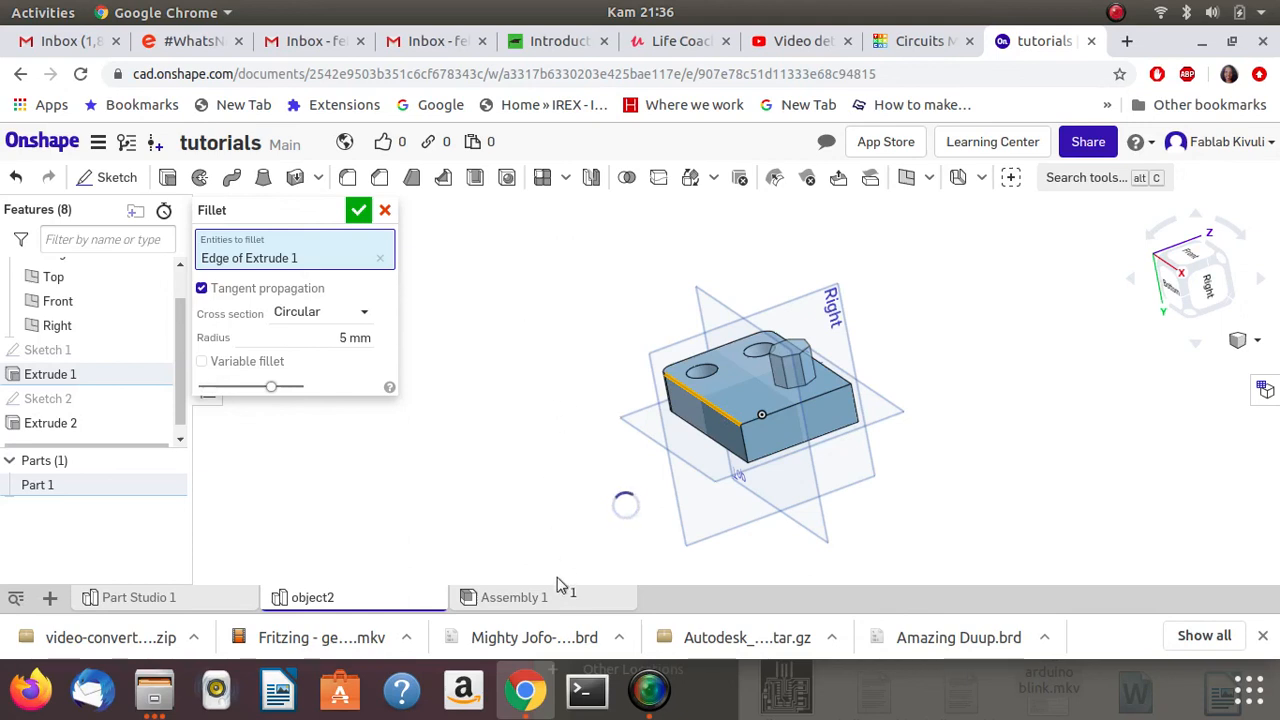
pyautogui.click(651, 700)
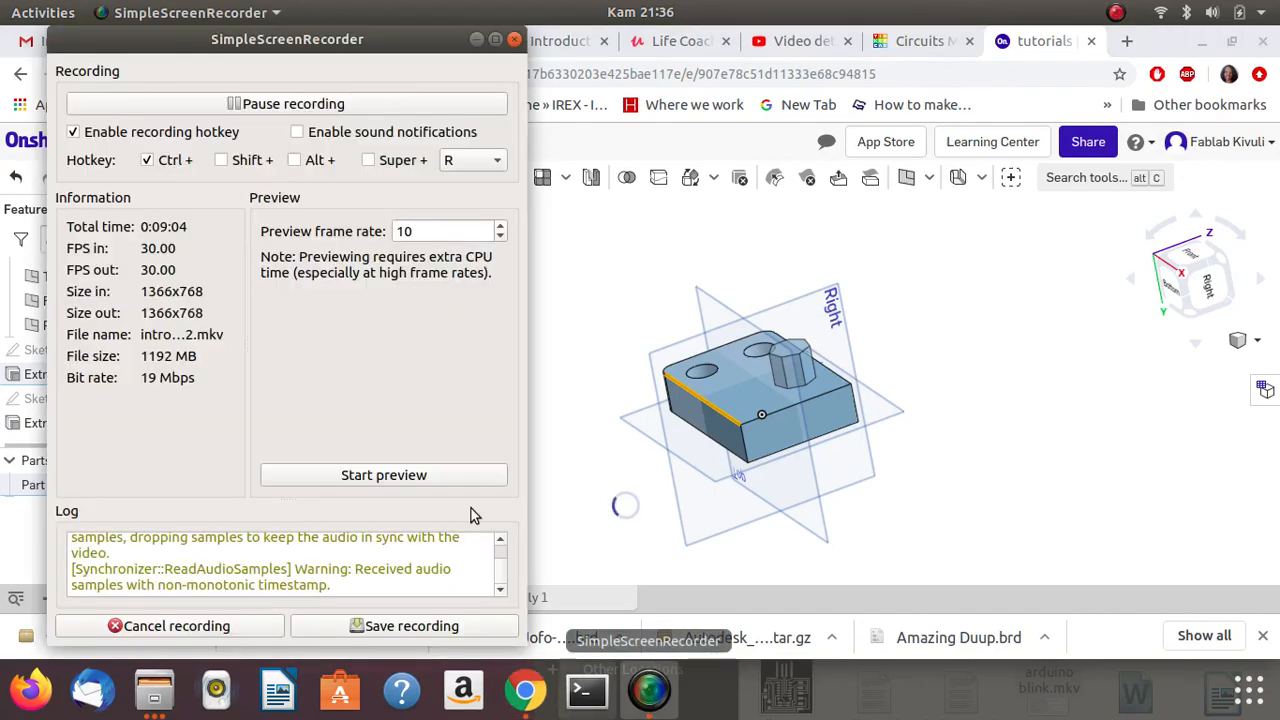